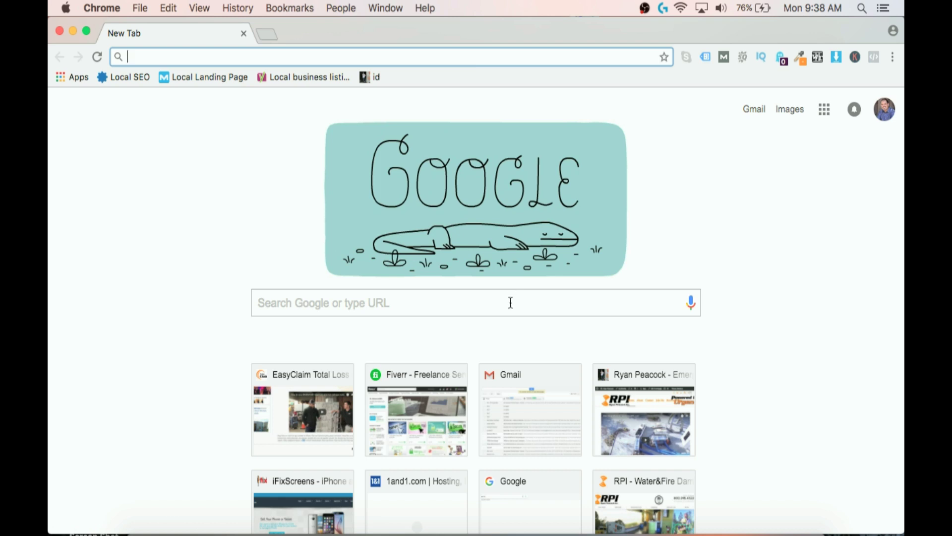
Search Google for 'landscaping cupertino' using the suggested completion.
left_click(486, 308)
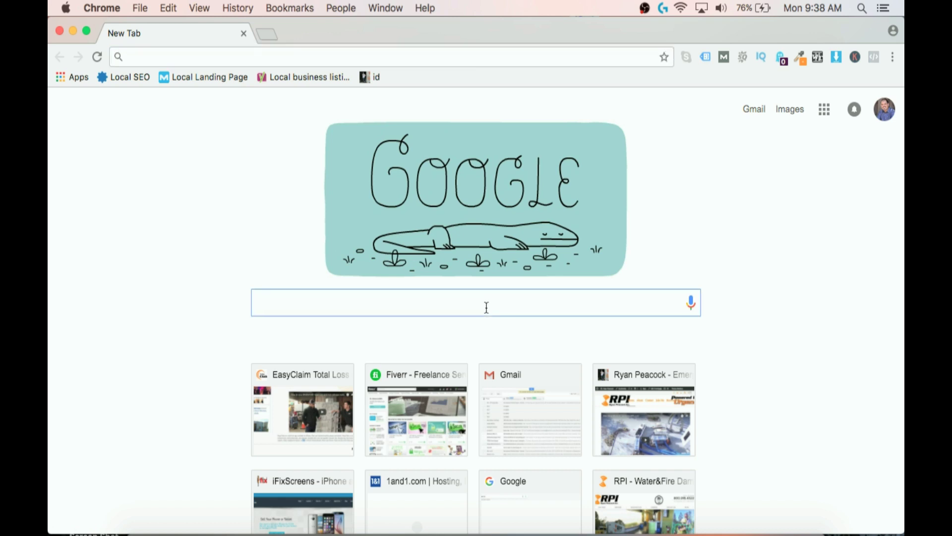
type("lan")
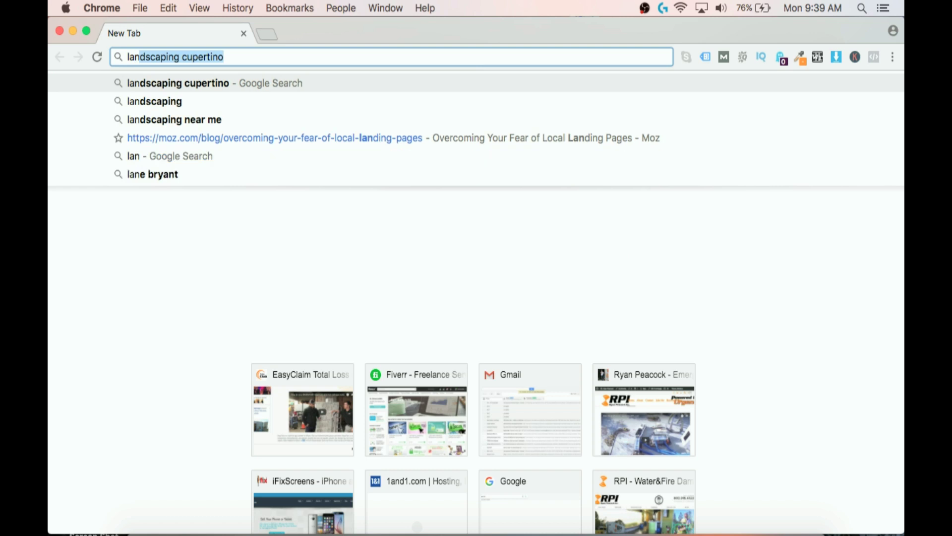
key("Return")
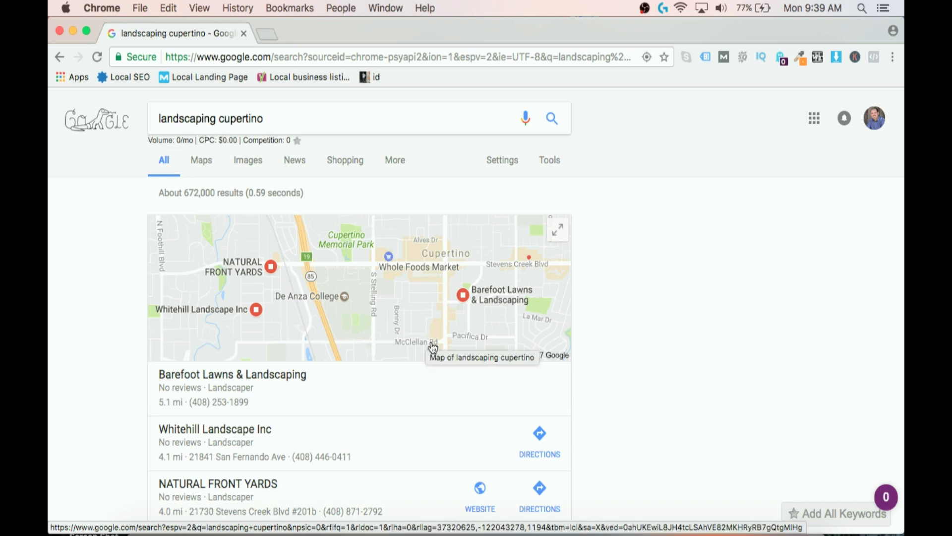
Scroll through the map pack of three local landscapers and the search results.
scroll(439, 358, "down", 1)
scroll(439, 358, "down", 5)
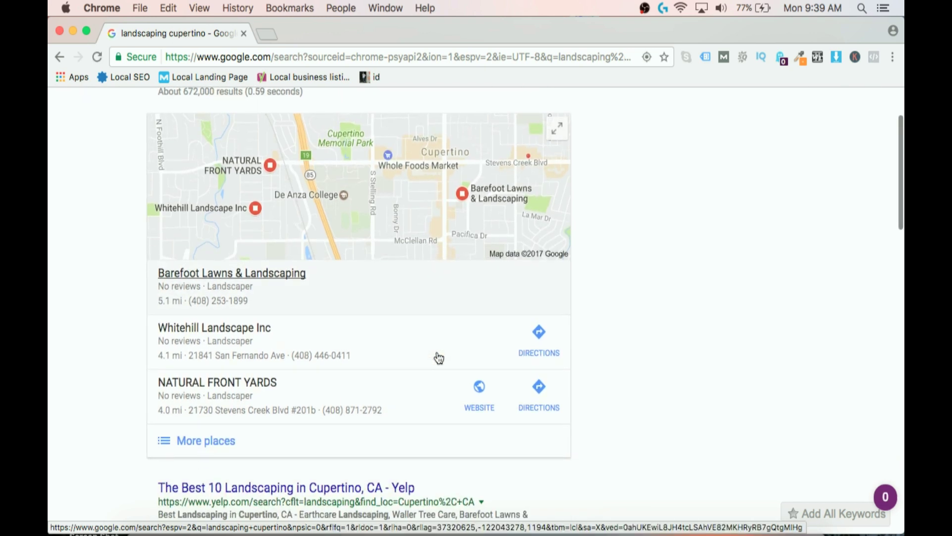
scroll(438, 358, "up", 6)
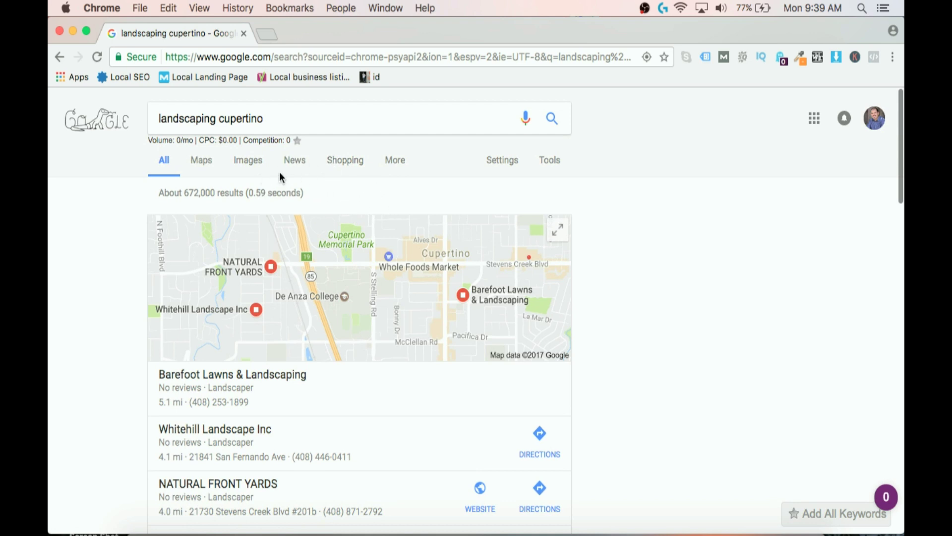
scroll(329, 199, "down", 5)
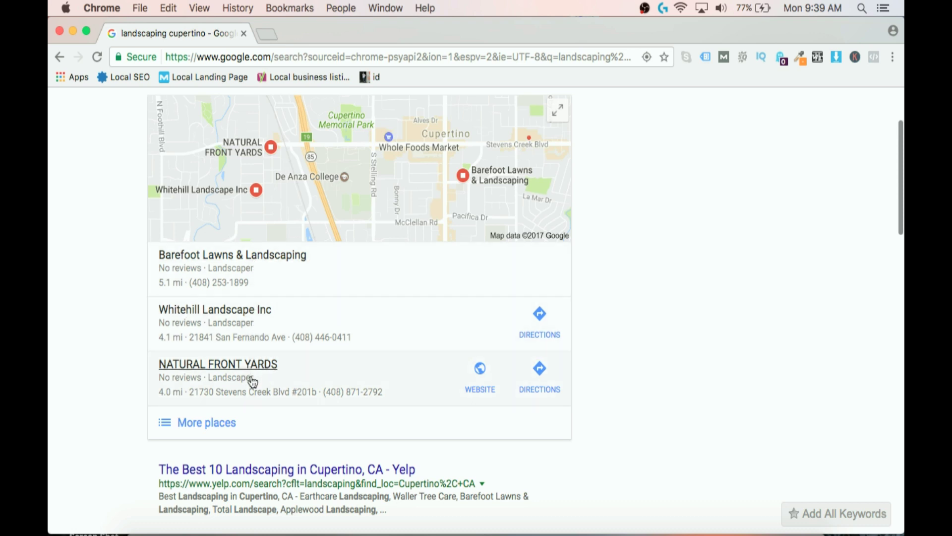
scroll(252, 381, "down", 3)
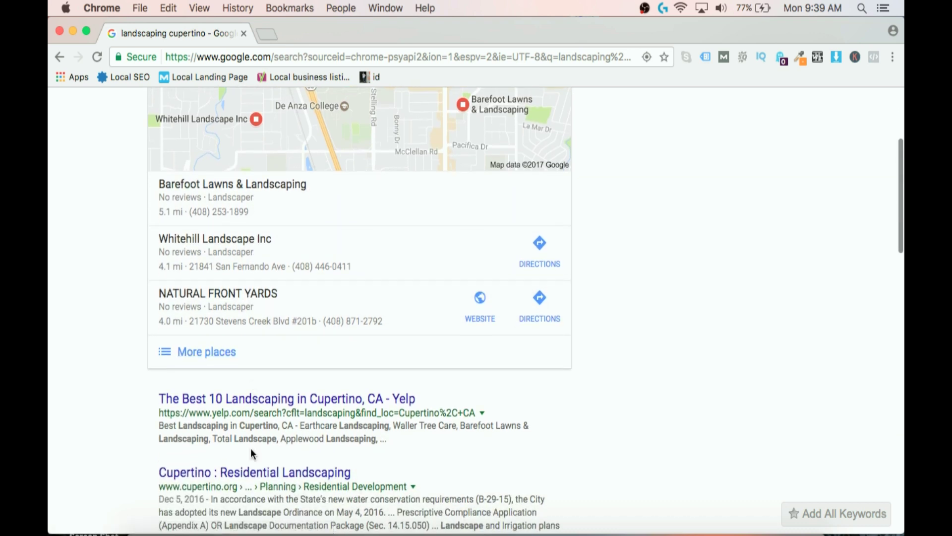
scroll(253, 443, "down", 1)
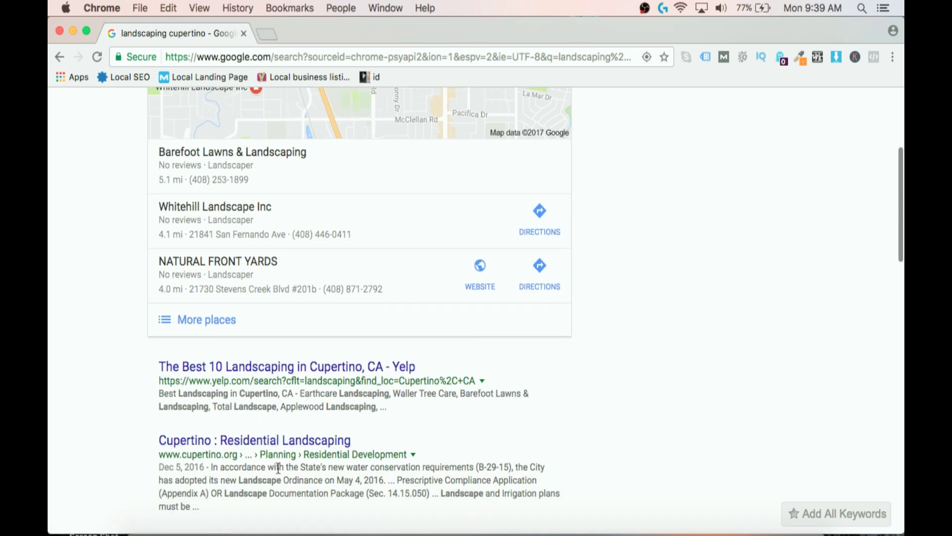
scroll(278, 467, "down", 1)
scroll(278, 468, "down", 5)
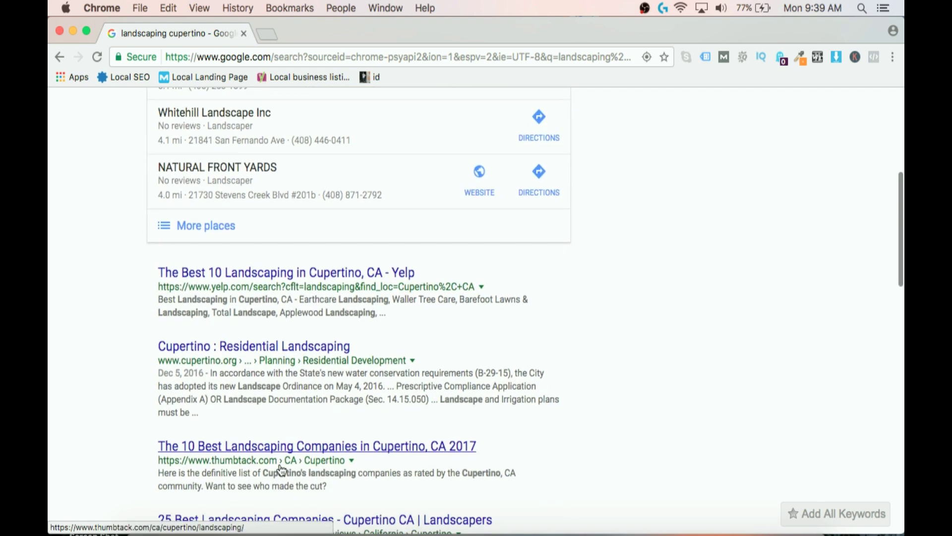
scroll(281, 470, "down", 1)
scroll(281, 470, "up", 5)
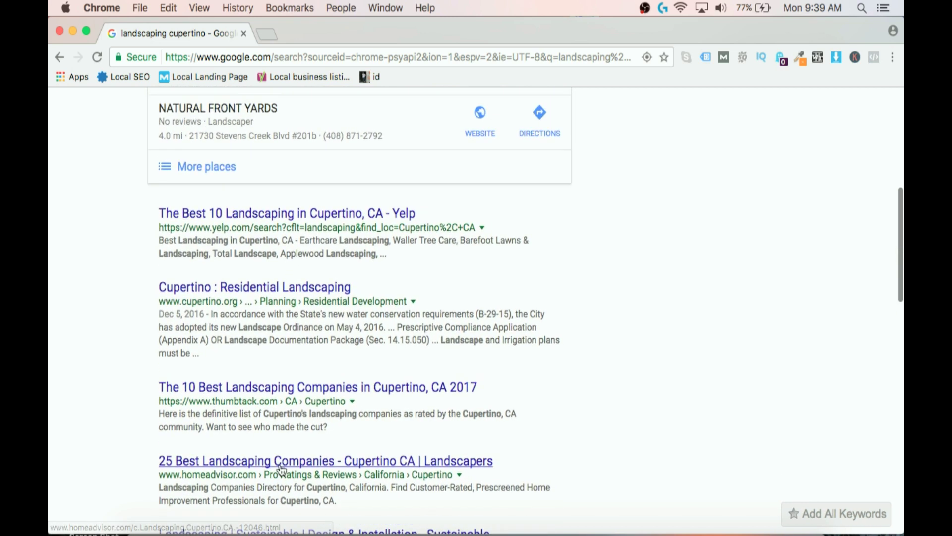
scroll(281, 470, "up", 4)
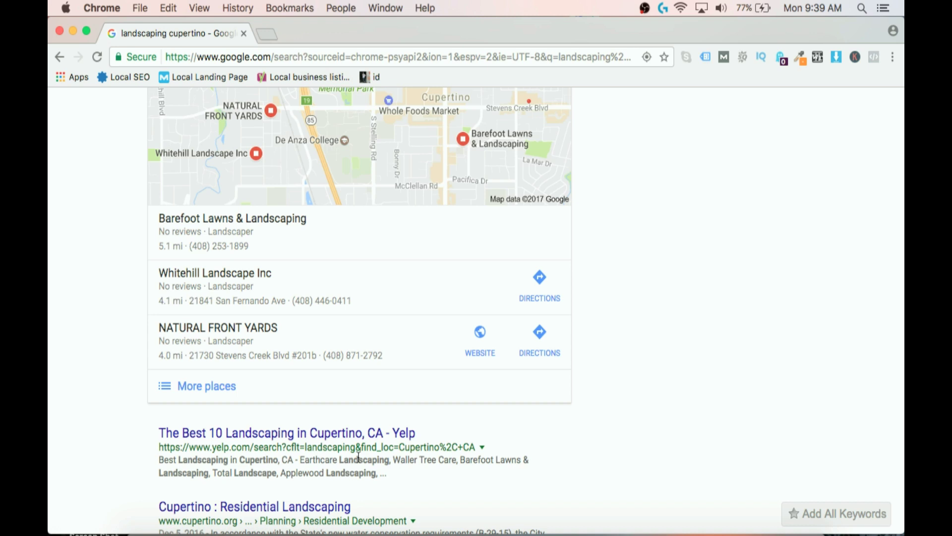
scroll(358, 456, "up", 5)
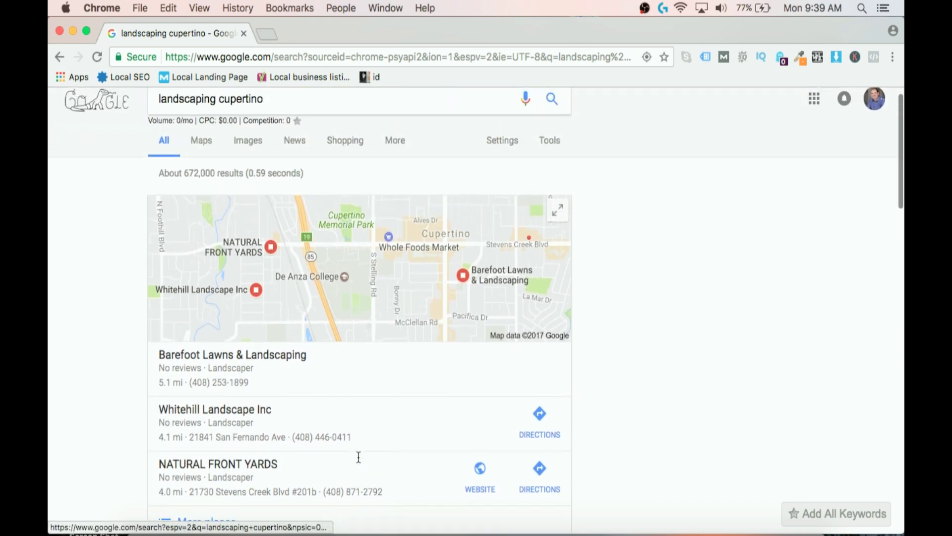
scroll(357, 456, "down", 1)
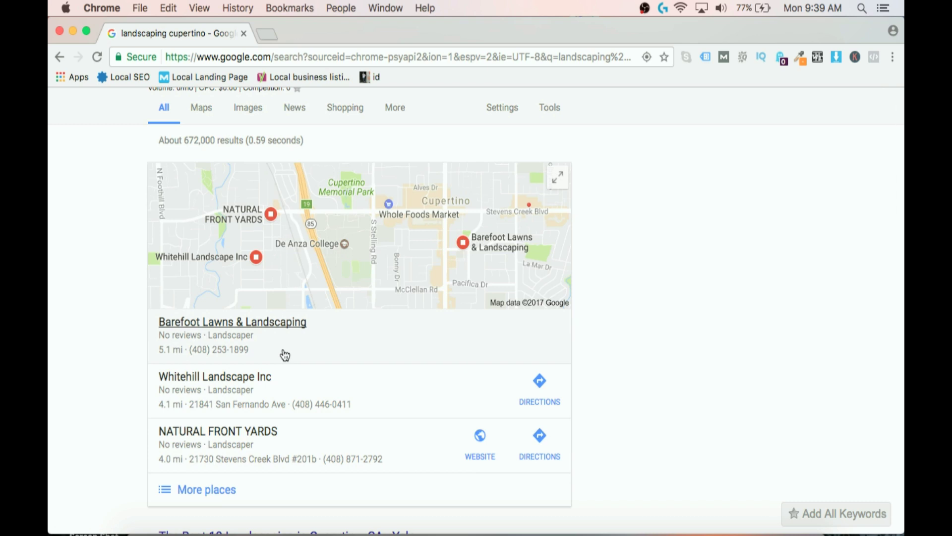
scroll(285, 355, "down", 1)
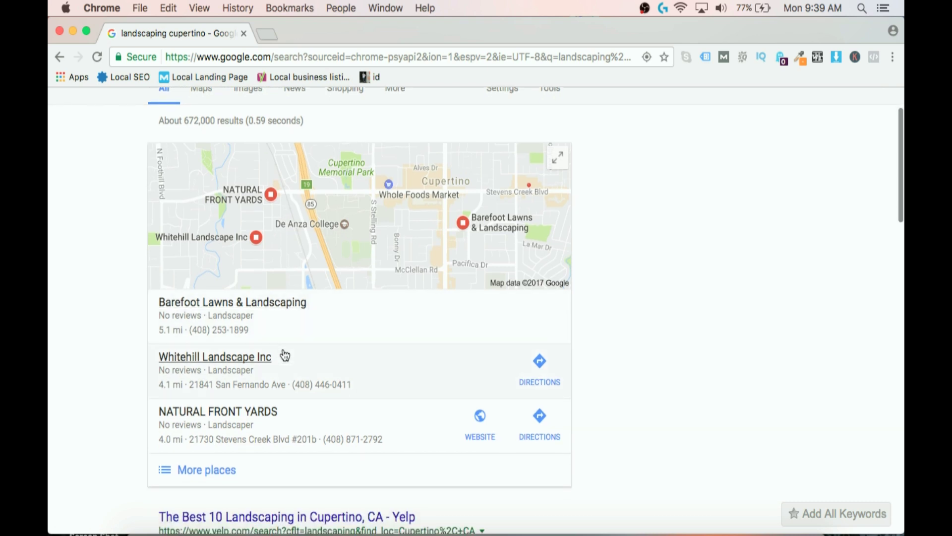
scroll(285, 355, "up", 1)
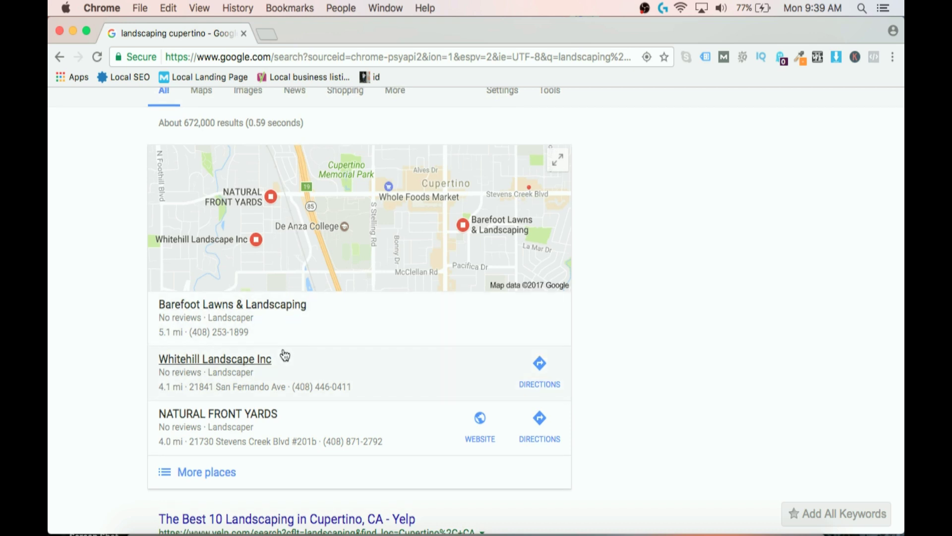
scroll(286, 355, "up", 1)
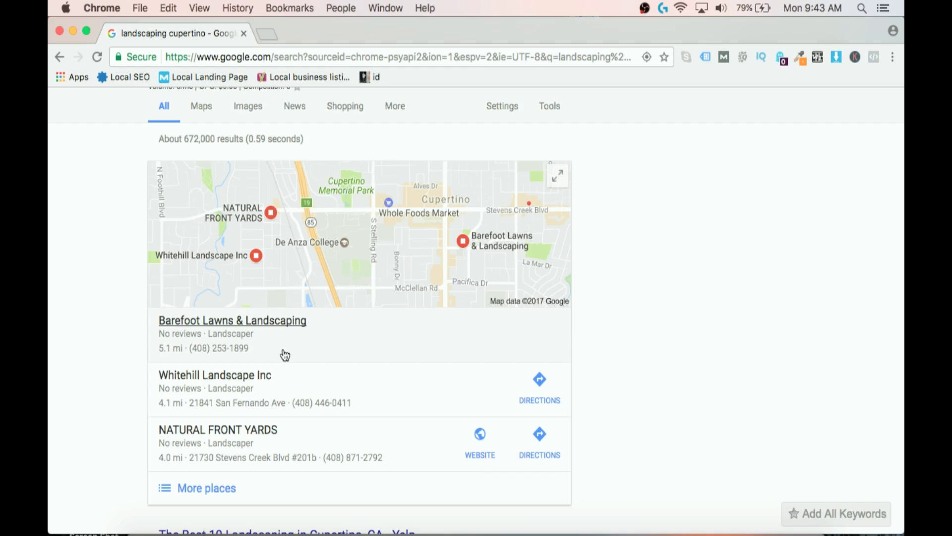
Change the query to 'landscaper cupertino' and compare its map pack, with NATURAL FRONT YARDS second.
scroll(285, 355, "up", 2)
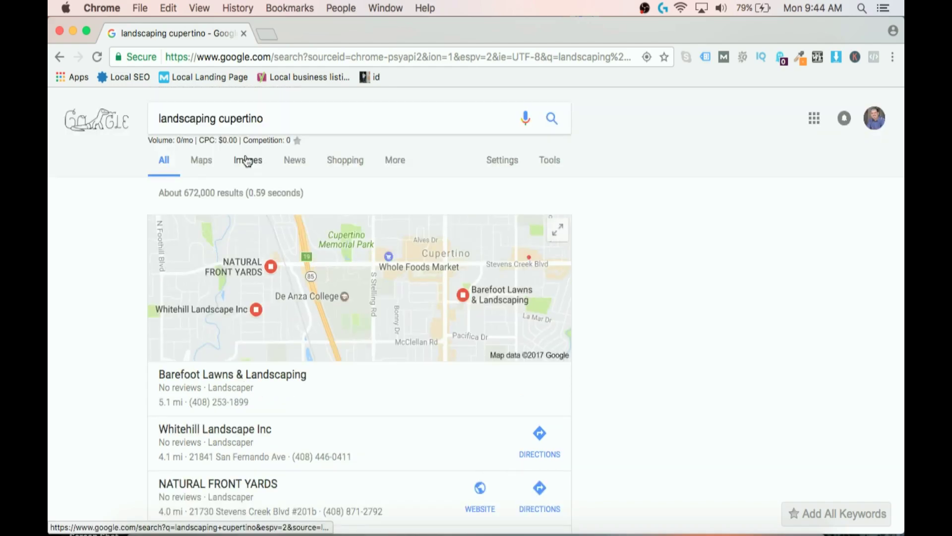
left_click(217, 122)
left_click_drag(216, 121, 202, 122)
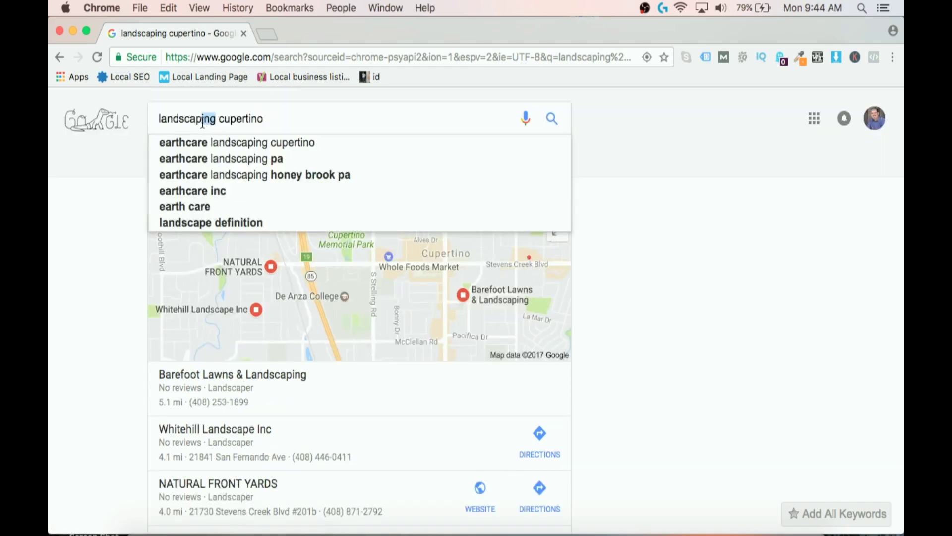
type("er")
key("Return")
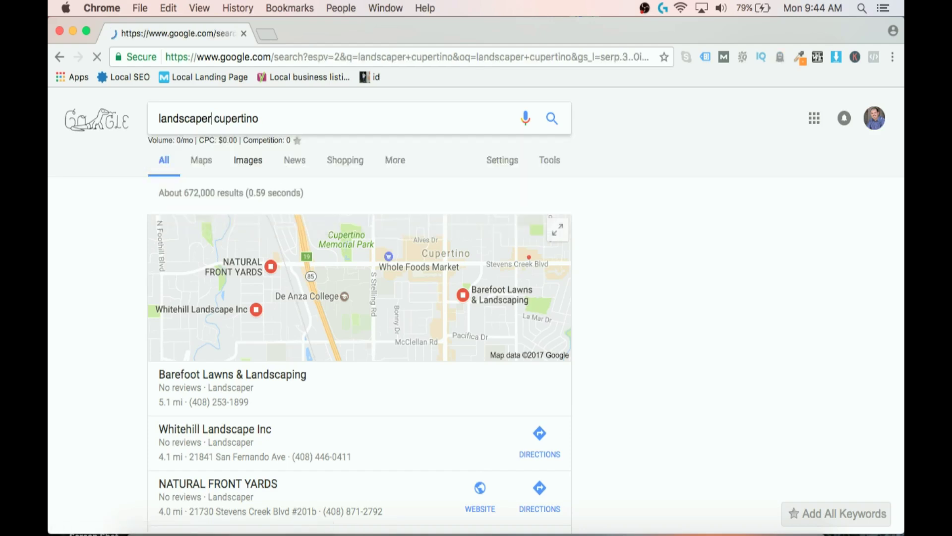
scroll(433, 257, "down", 1)
scroll(433, 257, "down", 1)
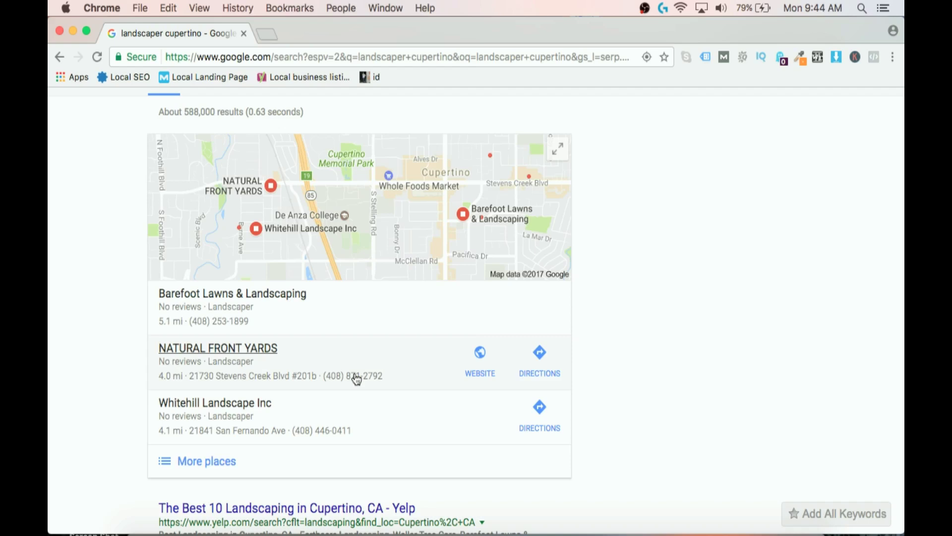
scroll(356, 380, "up", 3)
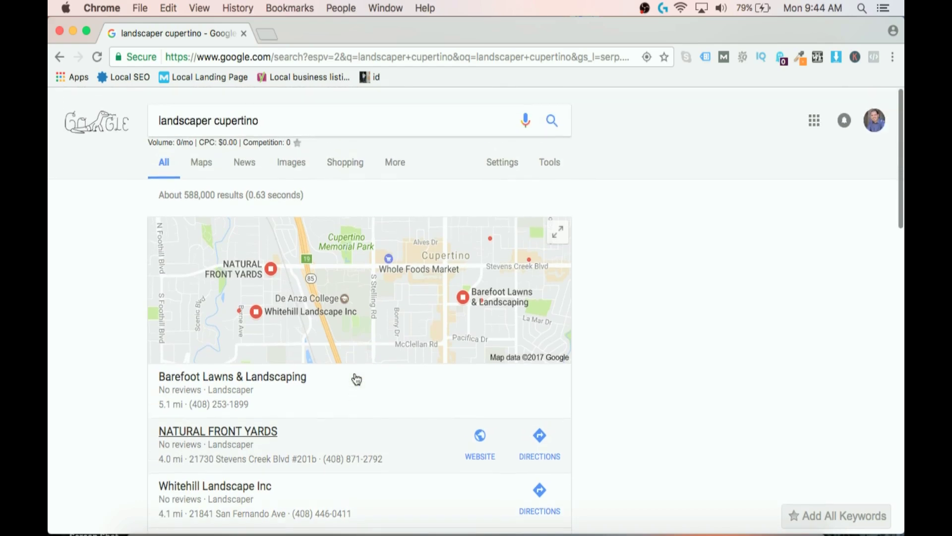
scroll(366, 408, "down", 2)
scroll(366, 408, "up", 2)
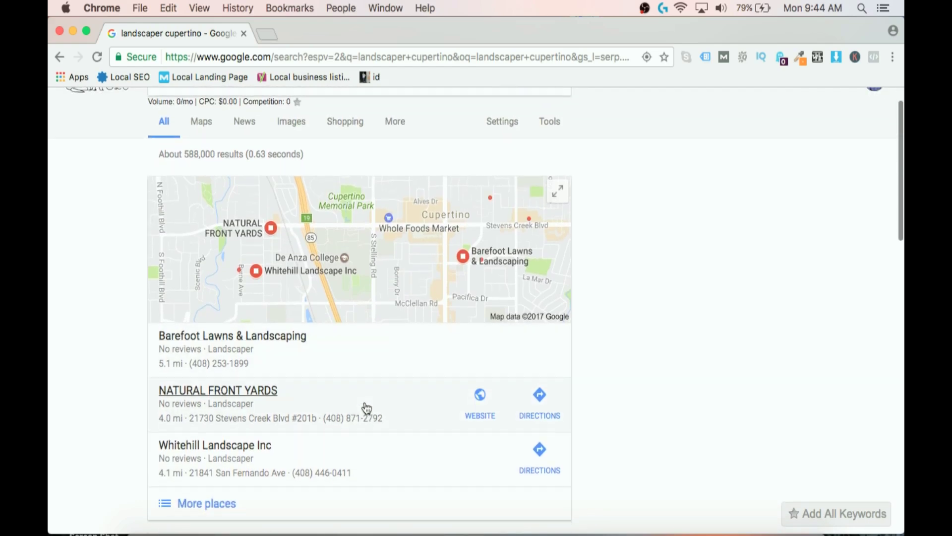
left_click(212, 100)
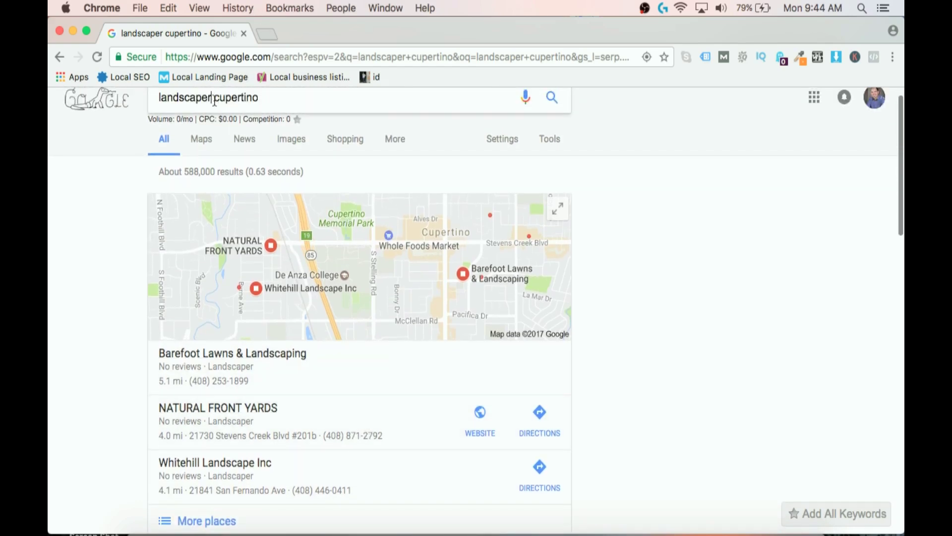
Edit the query to 'landscape design cupertino' and view its map pack led by Affordable Landscape.
key("BackSpace")
key("BackSpace")
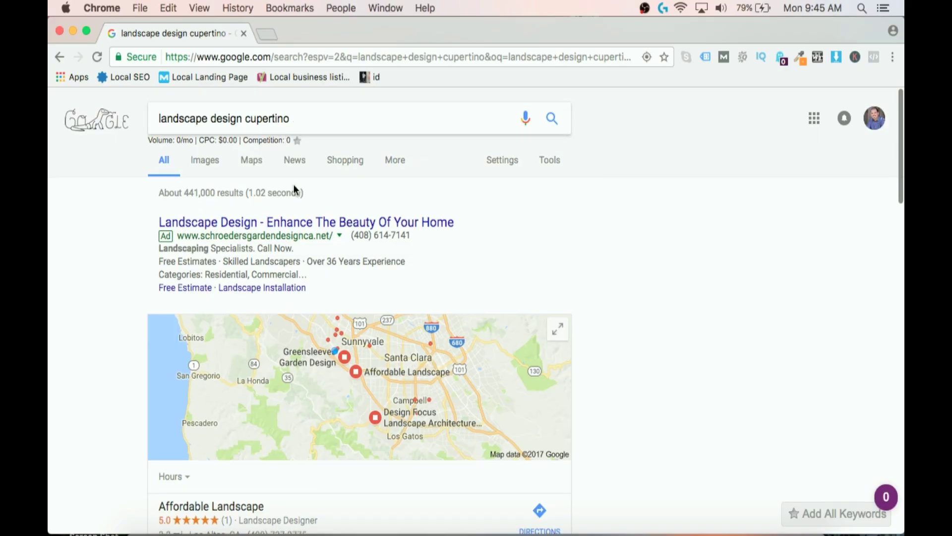
scroll(293, 204, "down", 5)
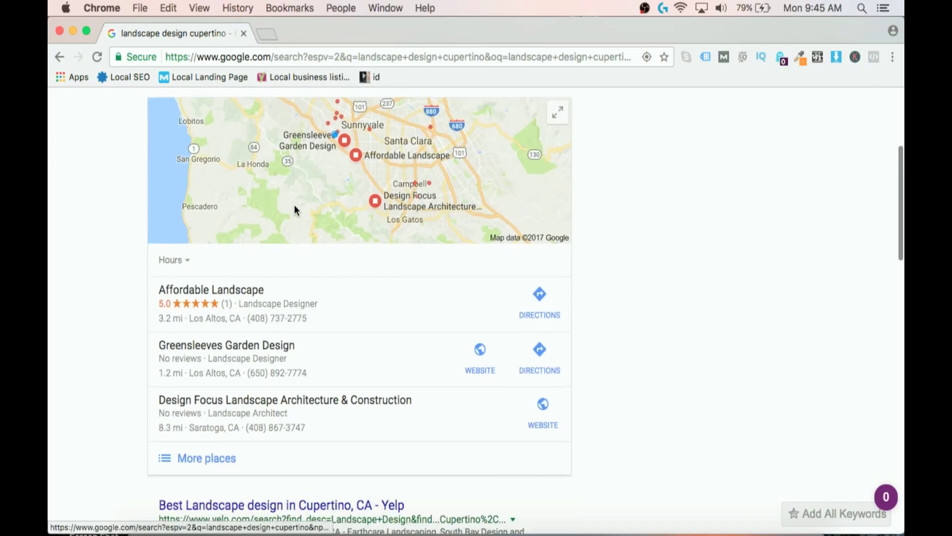
Return to the 'landscaper cupertino' results with Barefoot Lawns & Landscaping heading the map pack.
scroll(295, 208, "up", 1)
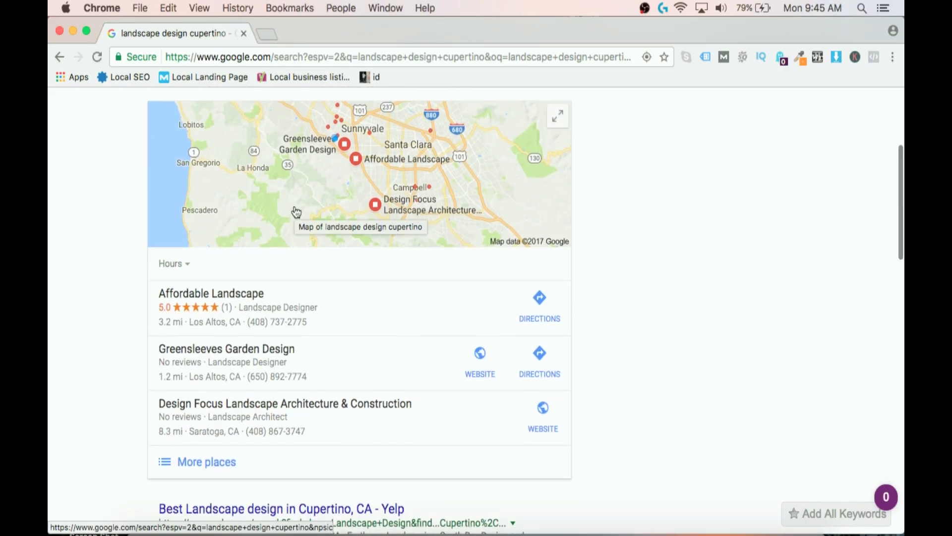
scroll(296, 212, "down", 1)
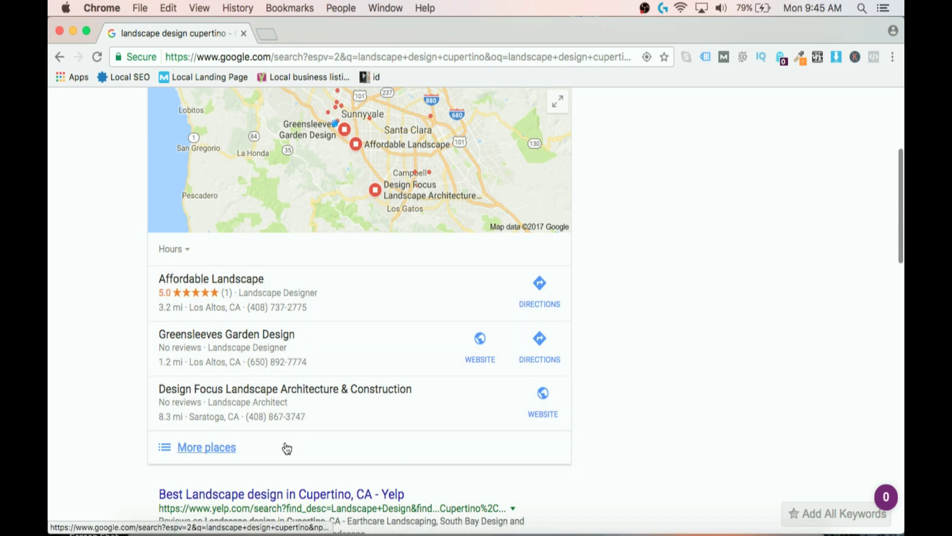
left_click(53, 57)
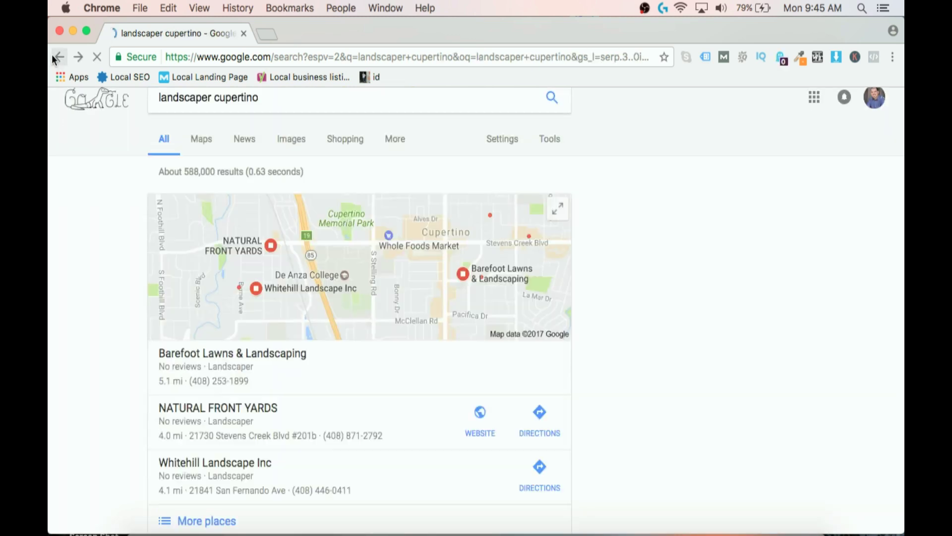
scroll(243, 335, "down", 3)
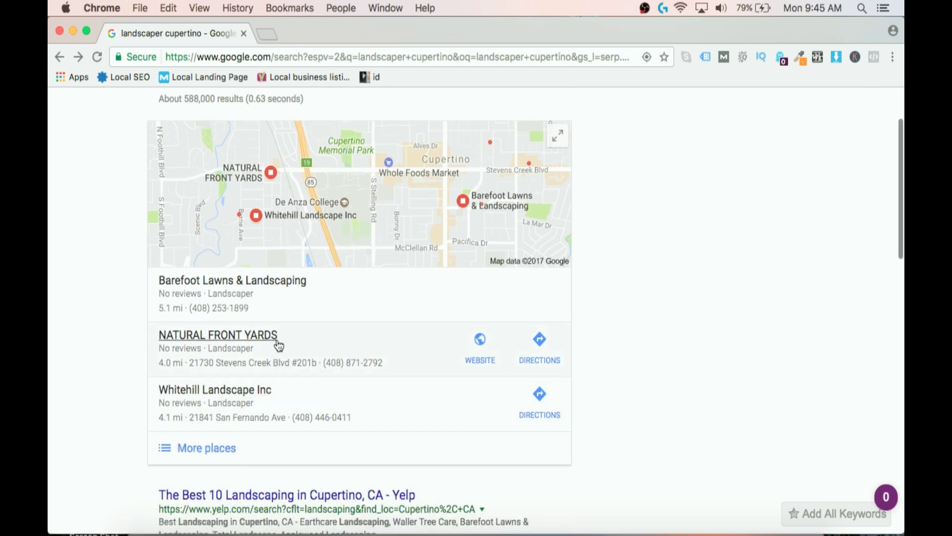
scroll(277, 345, "down", 2)
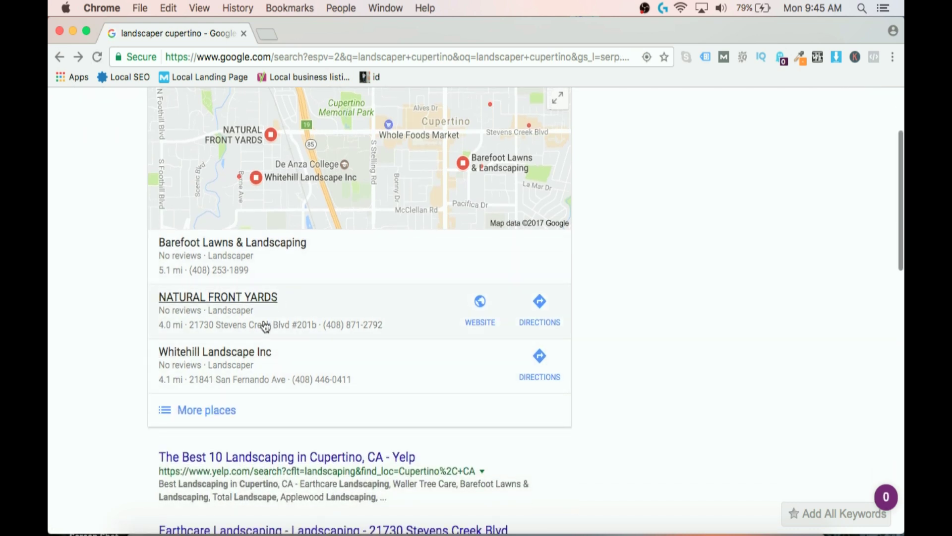
Open the Barefoot Lawns & Landscaping listing details from the local results.
left_click(269, 263)
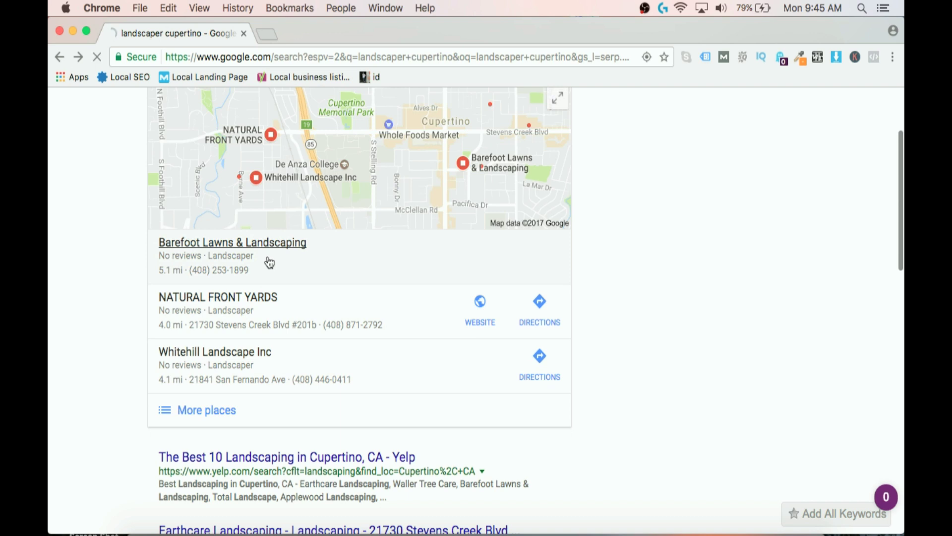
left_click(333, 266)
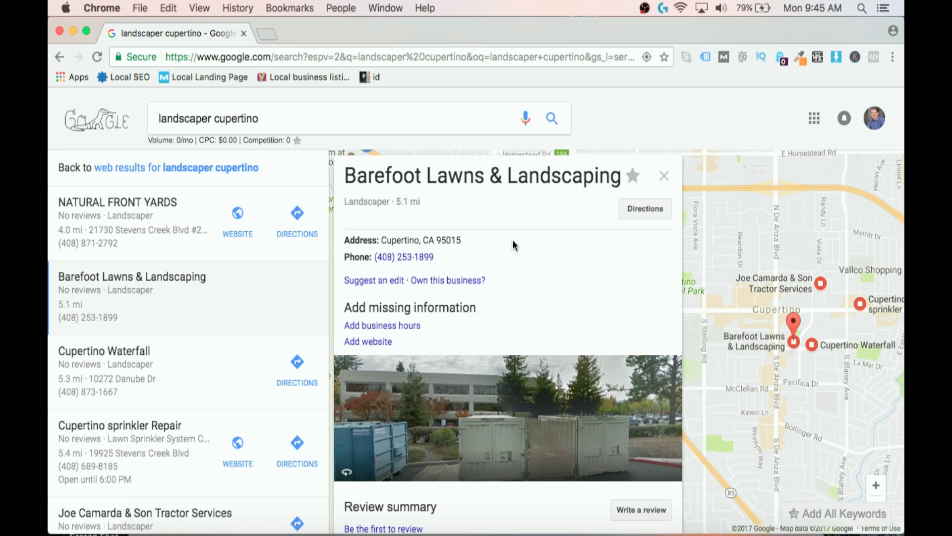
left_click(812, 123)
Replace the query with 'google my business' and show its web results.
left_click(697, 102)
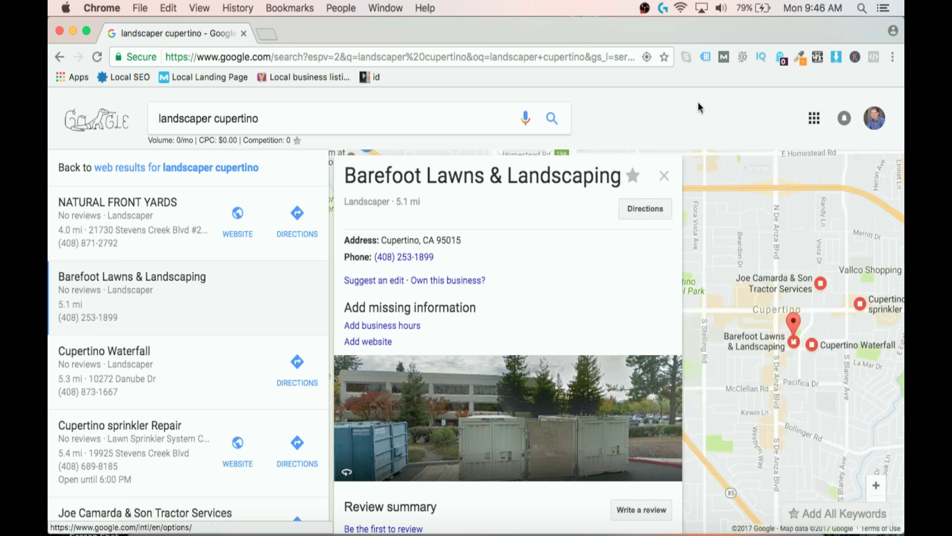
left_click_drag(414, 113, 176, 94)
type("google")
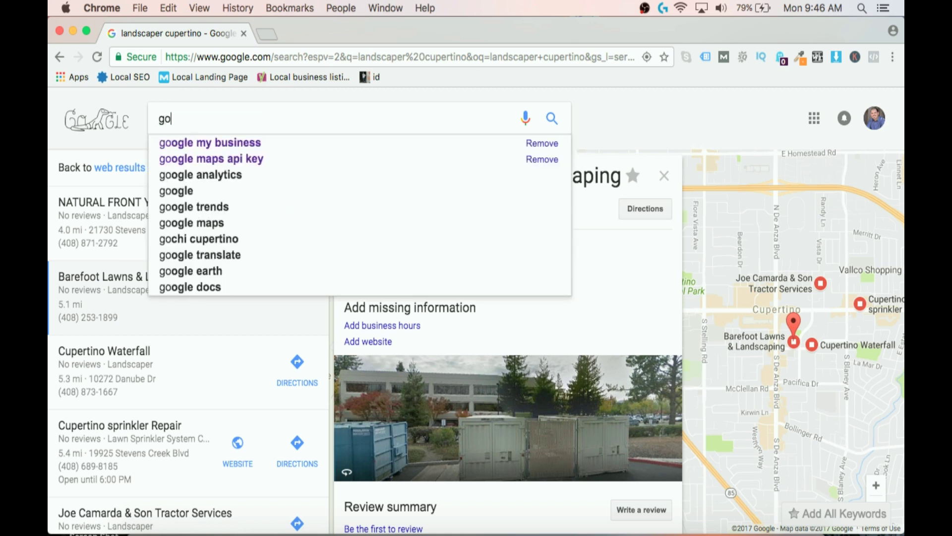
left_click(180, 145)
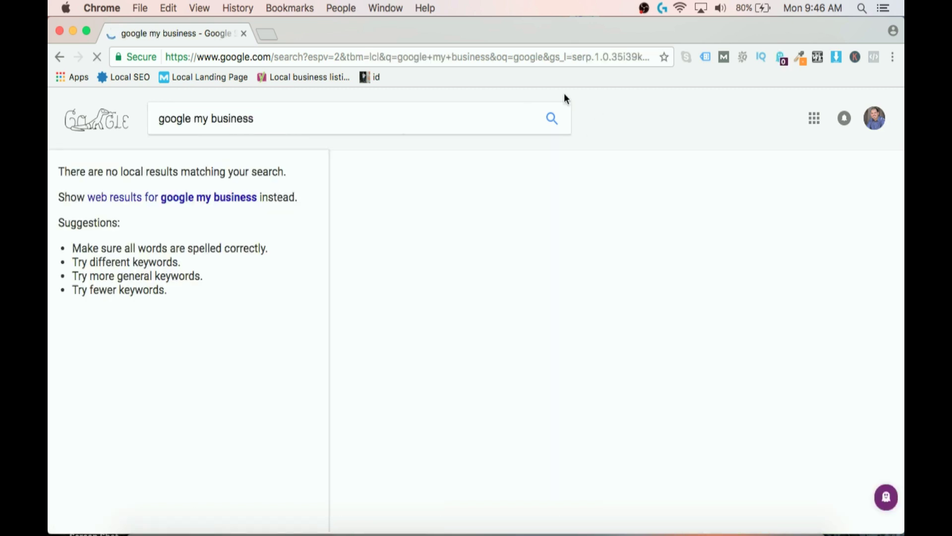
left_click(814, 119)
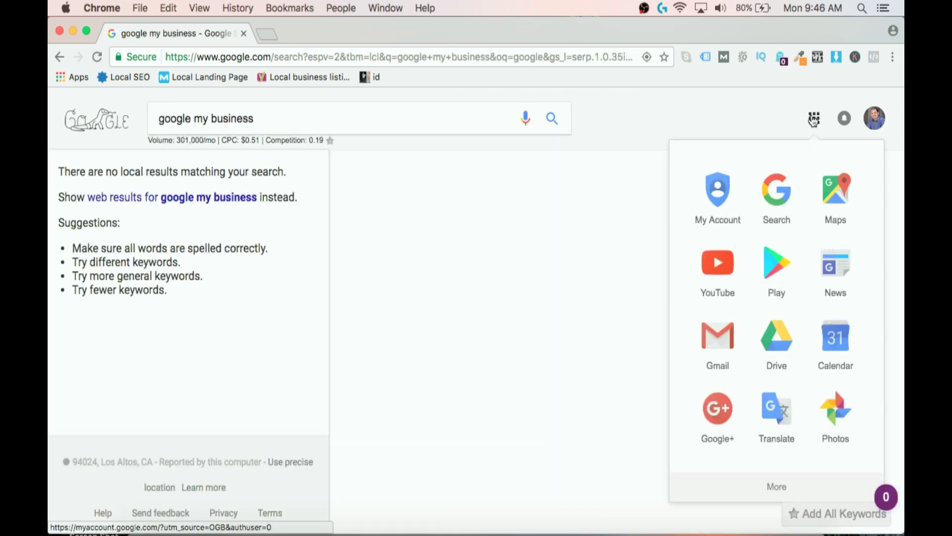
left_click(242, 205)
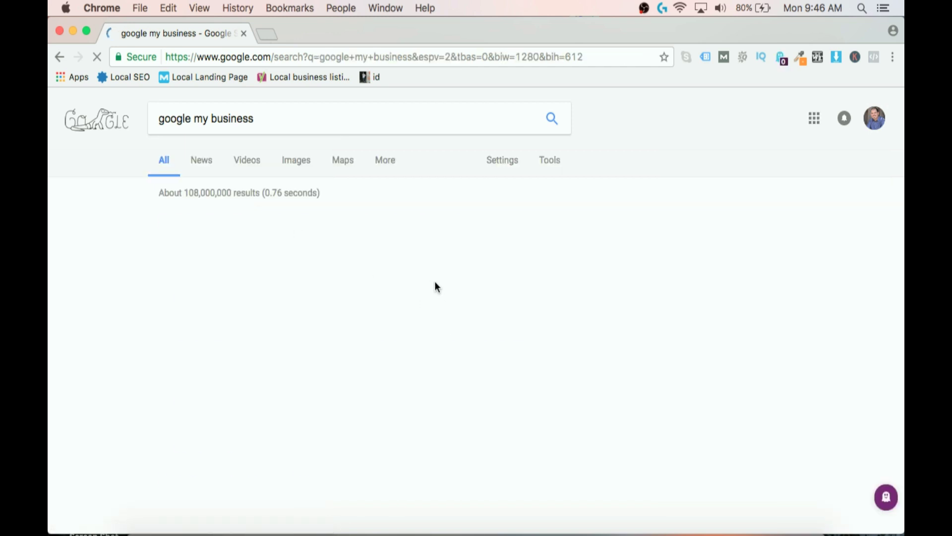
Open the Google My Business site from the results and start a new listing with START NOW.
left_click(444, 224)
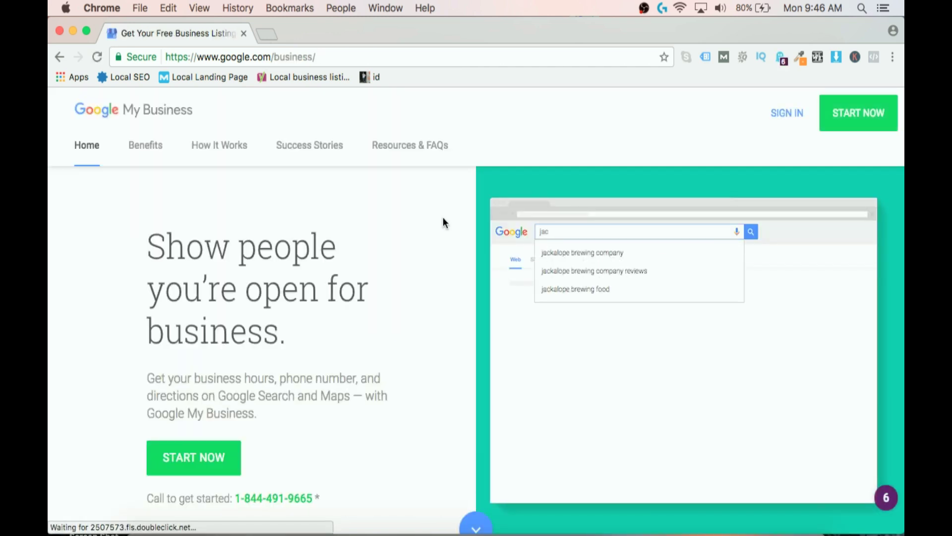
left_click(845, 113)
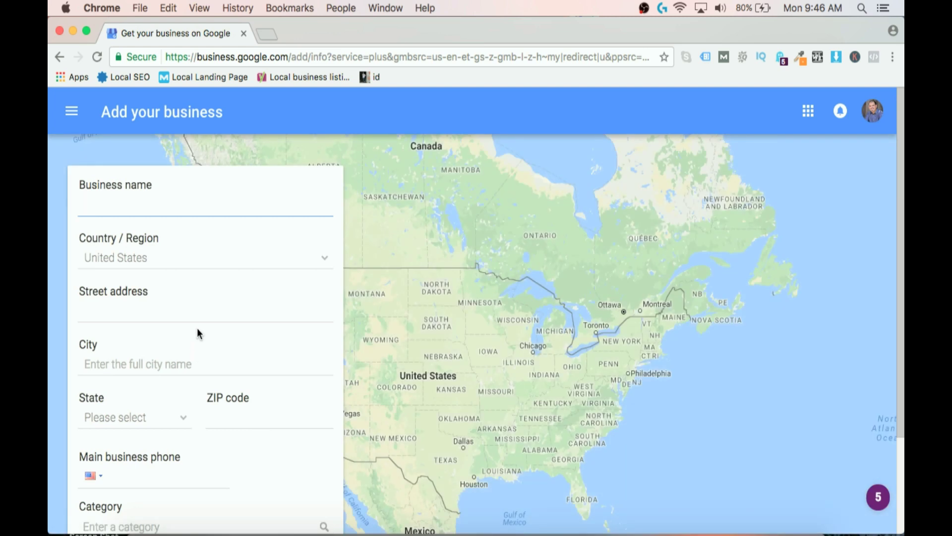
mouse_move(159, 184)
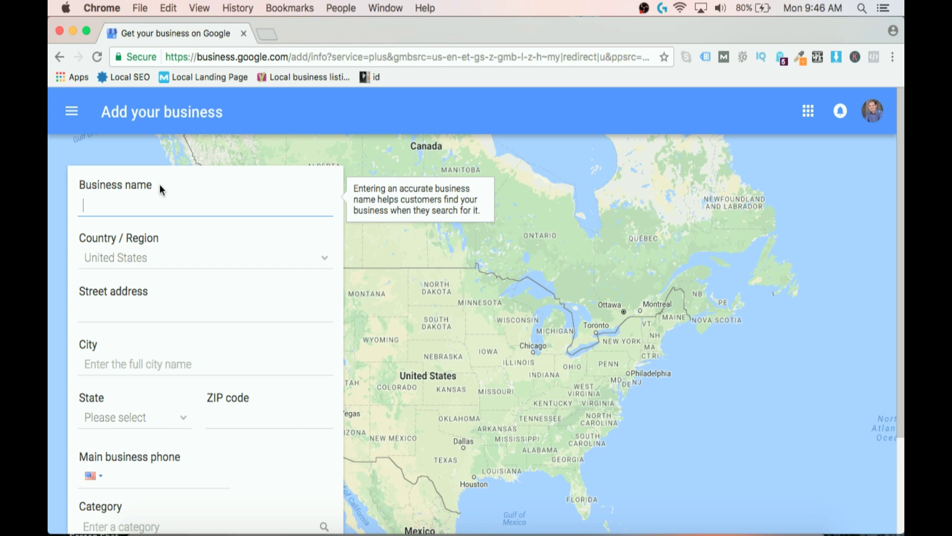
Enter the name 'Green Landscape Design', the Cupertino street address, California and ZIP 95014.
type("Grre")
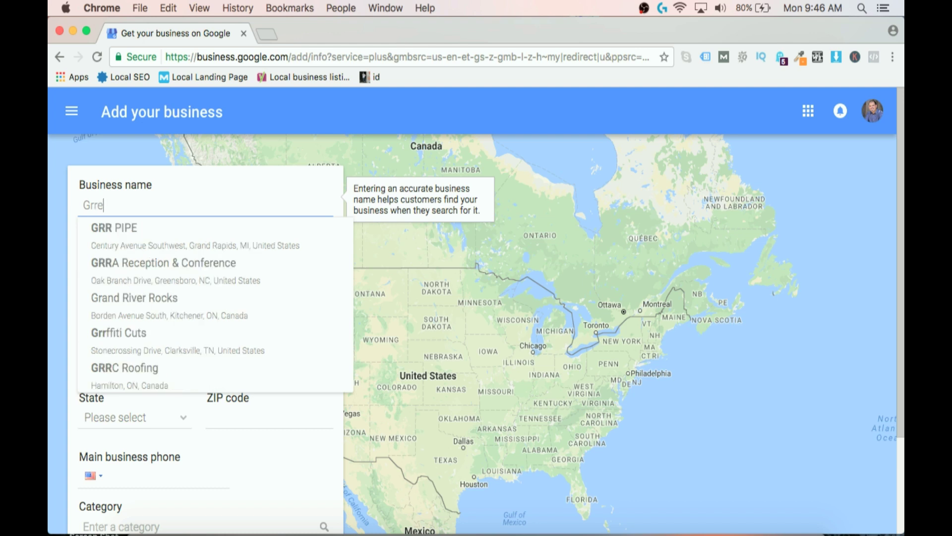
key("BackSpace")
type("een ")
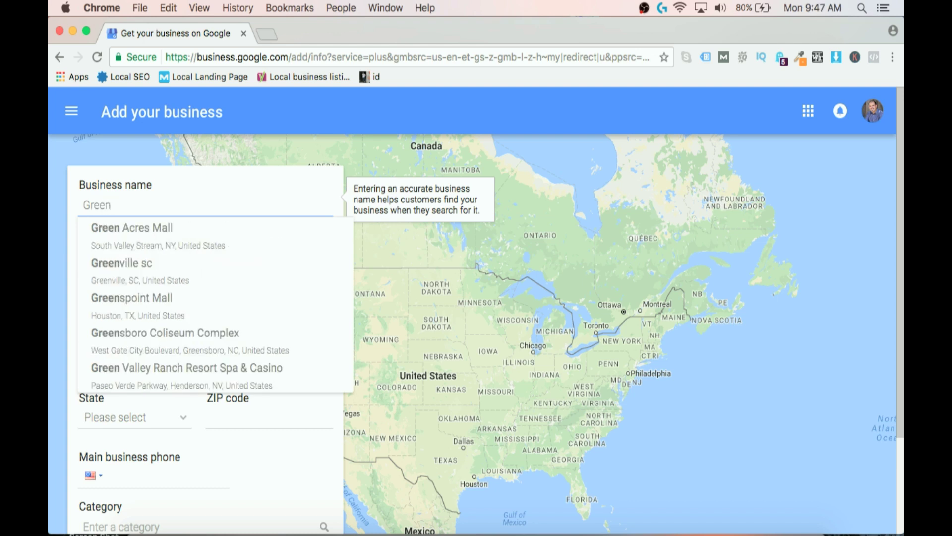
type("landscp")
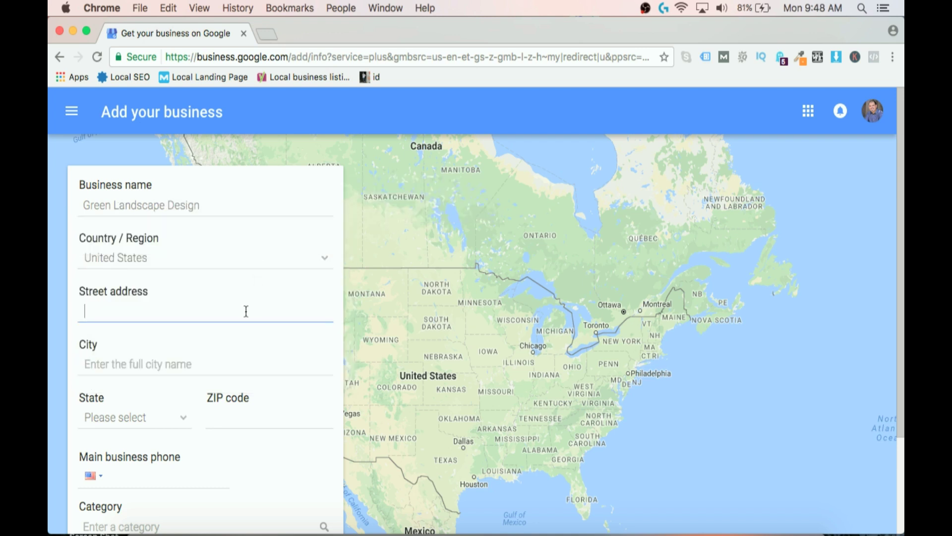
type("1234")
type(" Cal")
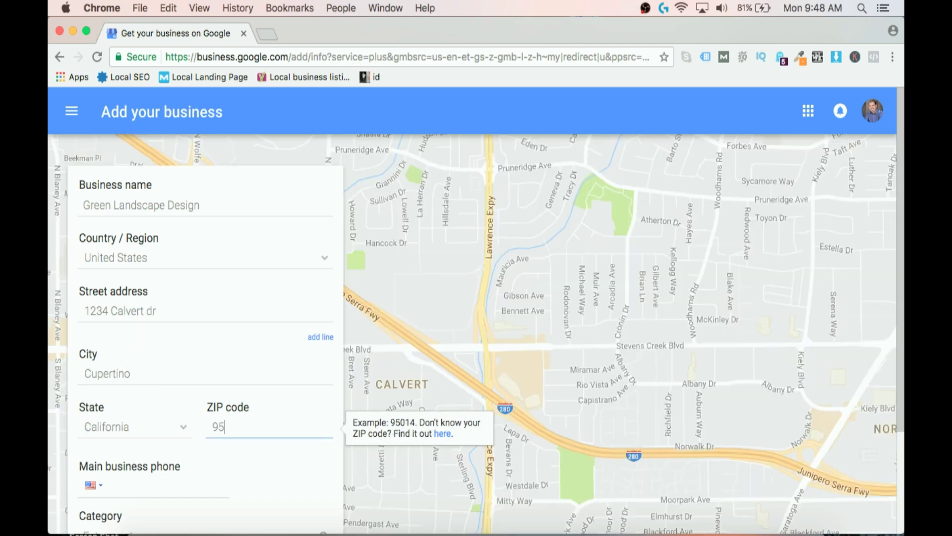
type("01")
type("4")
scroll(228, 457, "down", 3)
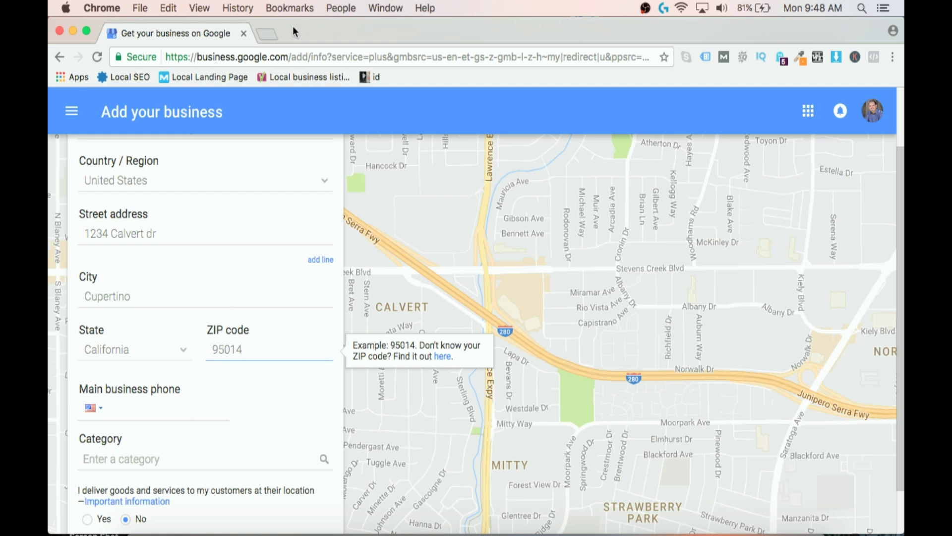
Load callrail.com in a new tab, highlight its headline, then return to the business form.
left_click(267, 32)
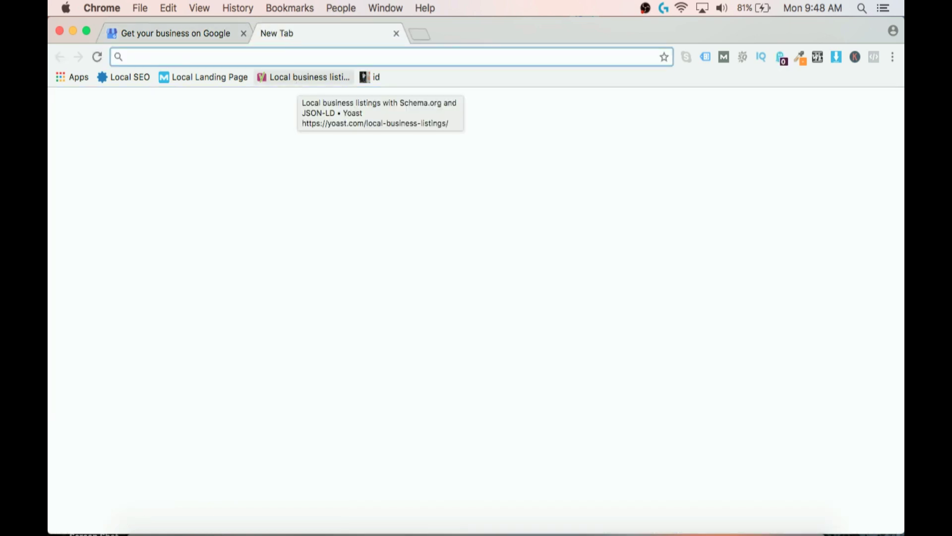
type("call")
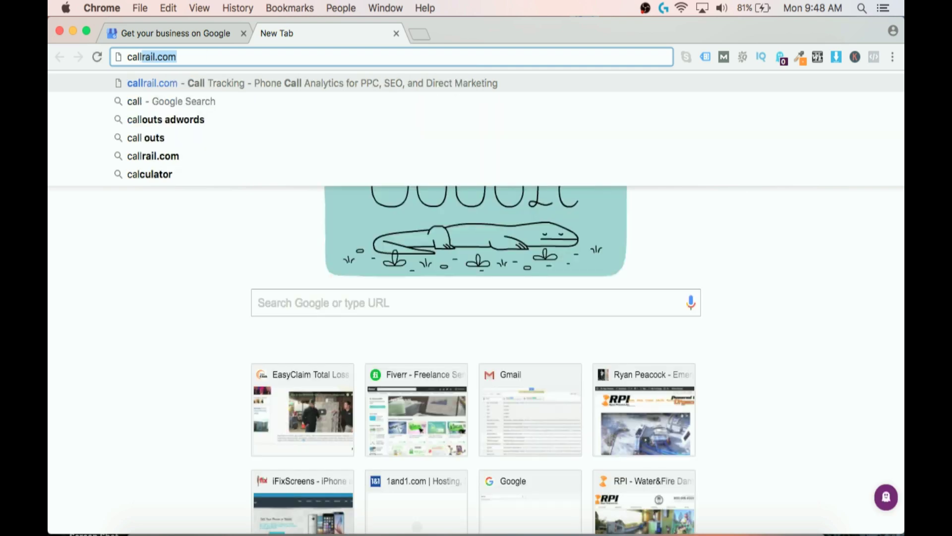
key("Return")
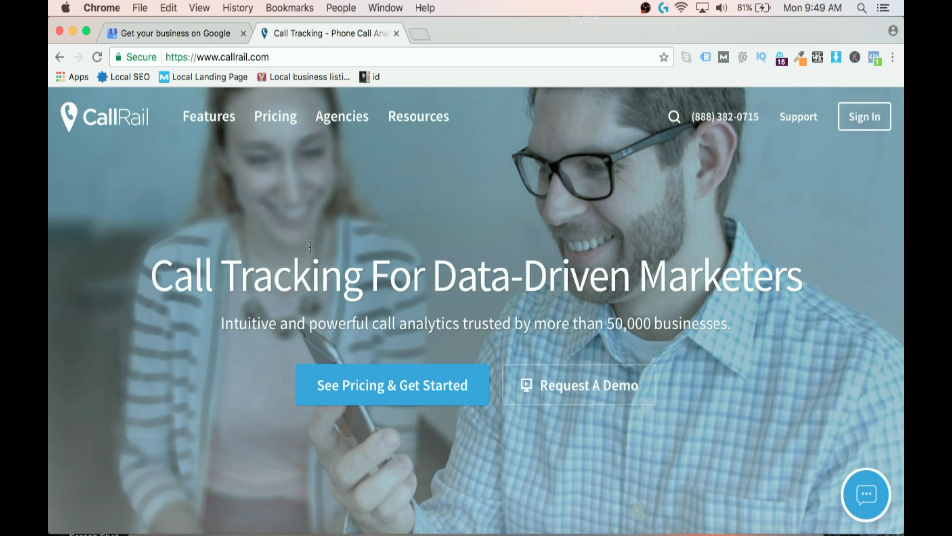
double_click(165, 283)
left_click_drag(166, 282, 803, 283)
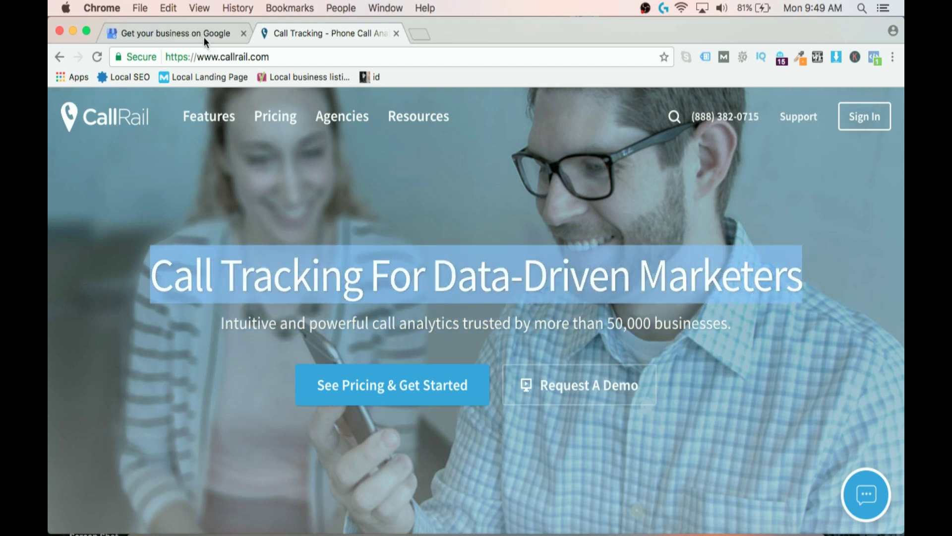
left_click(201, 32)
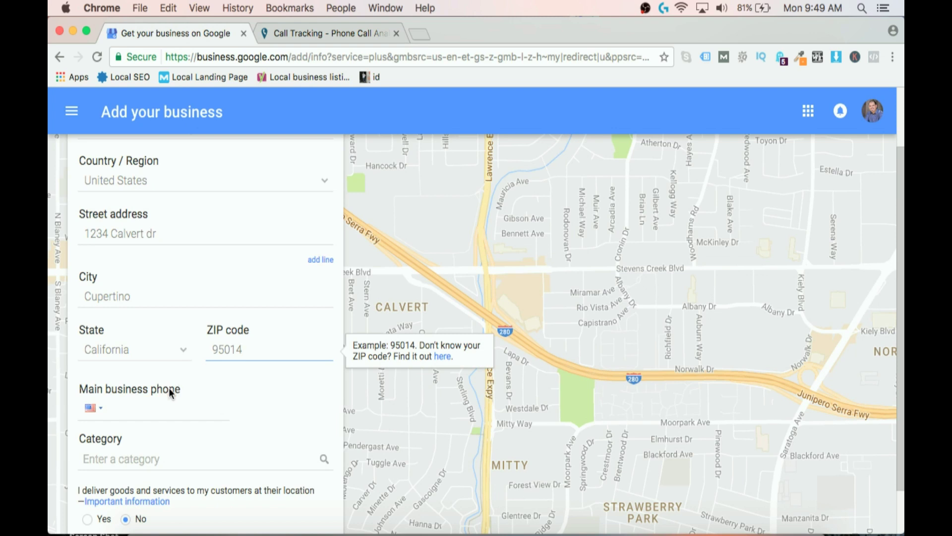
Enter the main business phone number, correcting its misformatted last digits.
left_click(154, 409)
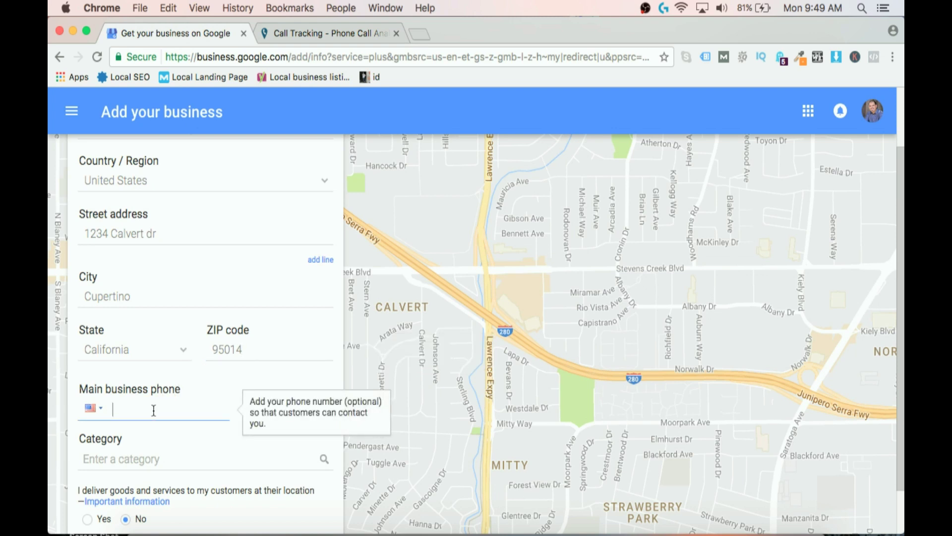
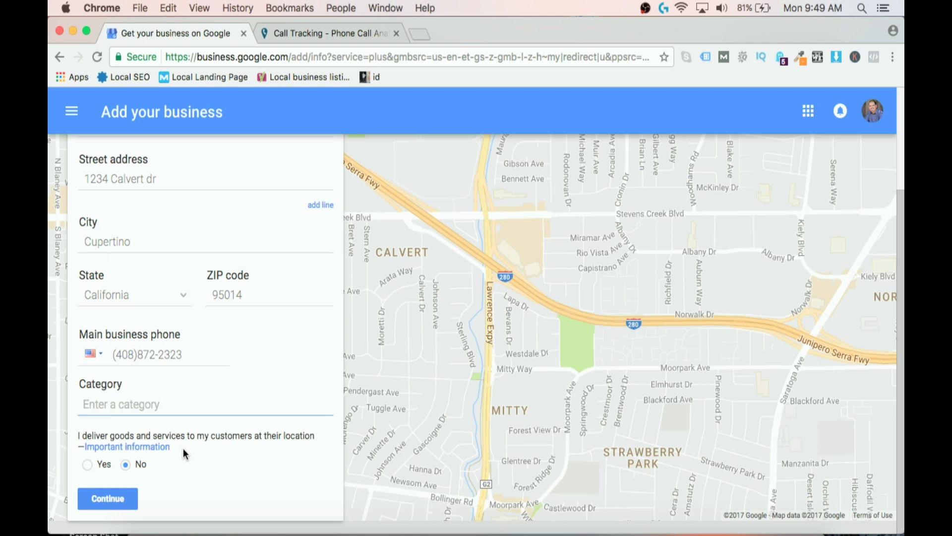
scroll(183, 451, "up", 2)
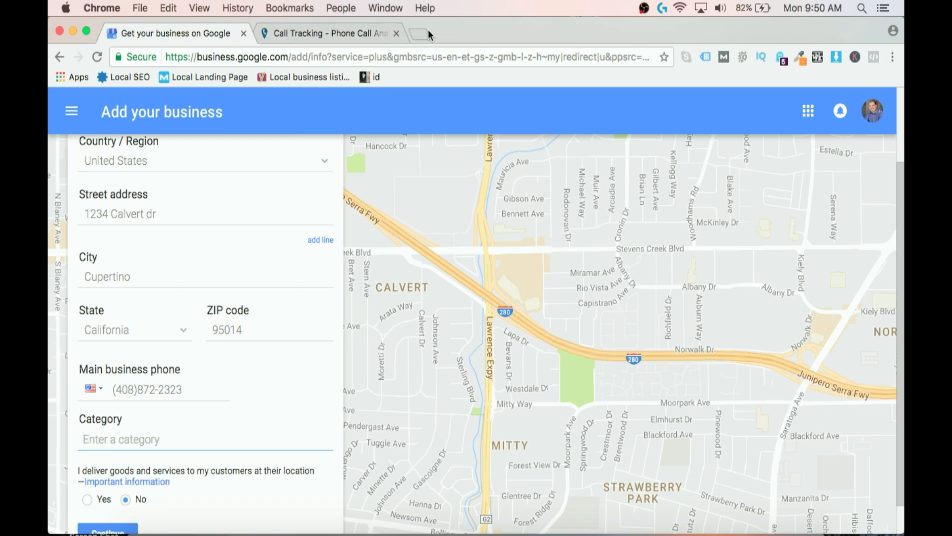
Try Internet Marketing Service, then Website Designer, as the business category.
type("in")
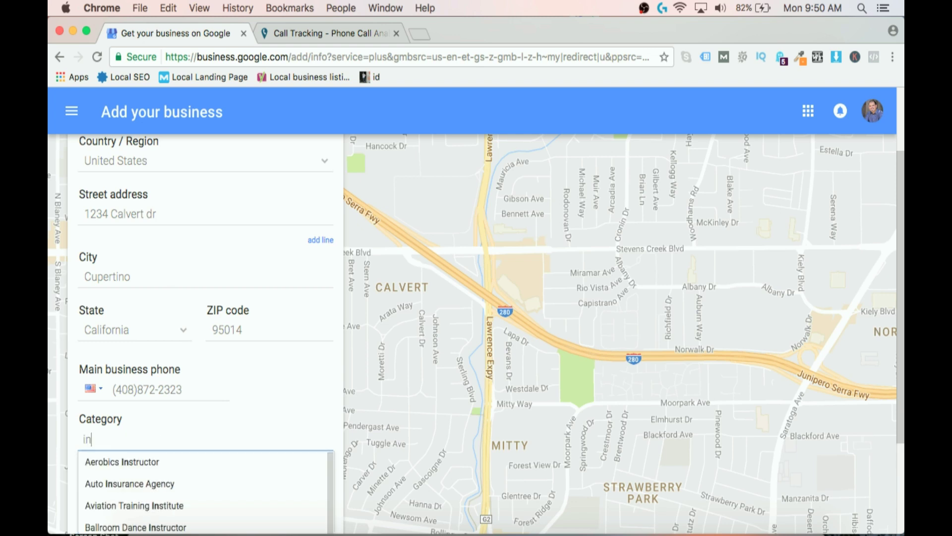
type("ternet Cafe")
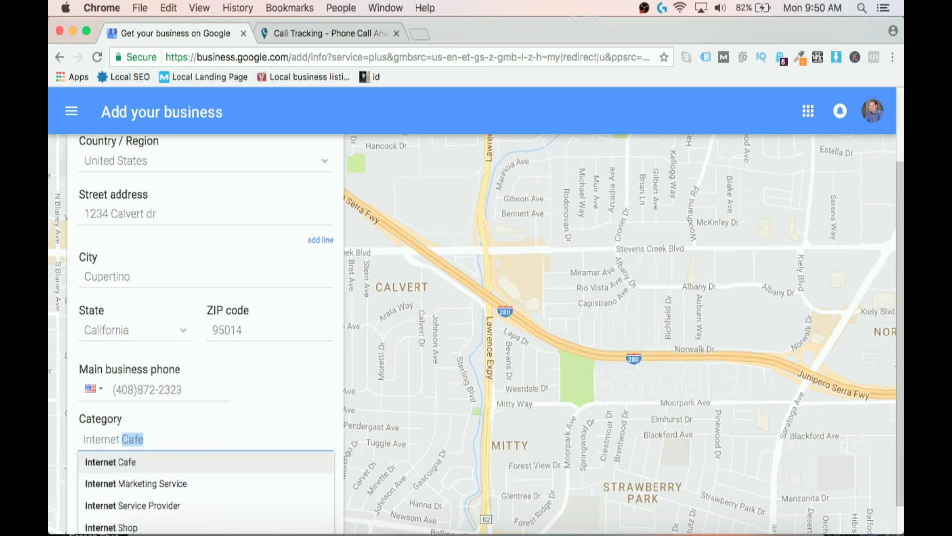
left_click(206, 492)
triple_click(223, 437)
type("web de")
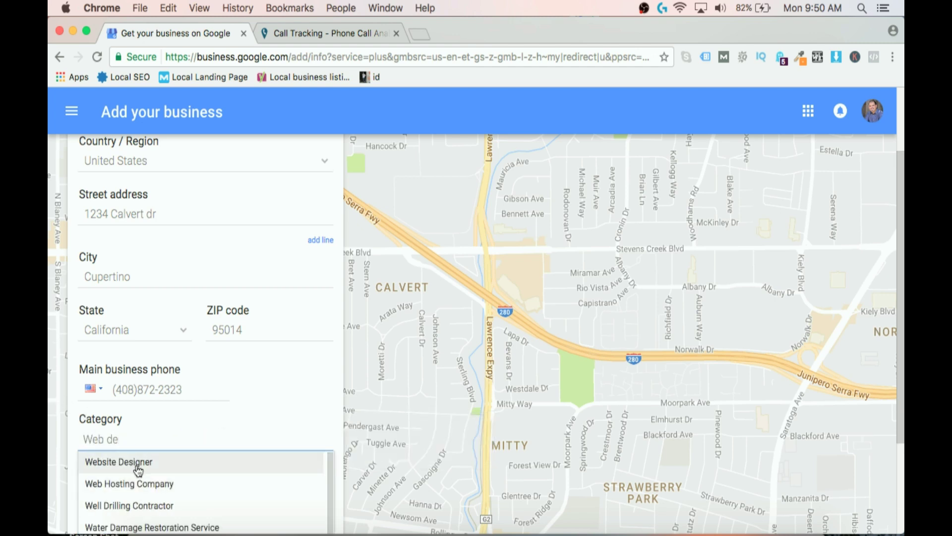
scroll(138, 470, "down", 2)
scroll(139, 470, "up", 5)
left_click(144, 528)
Replace the category with Landscape Designer.
scroll(215, 498, "down", 2)
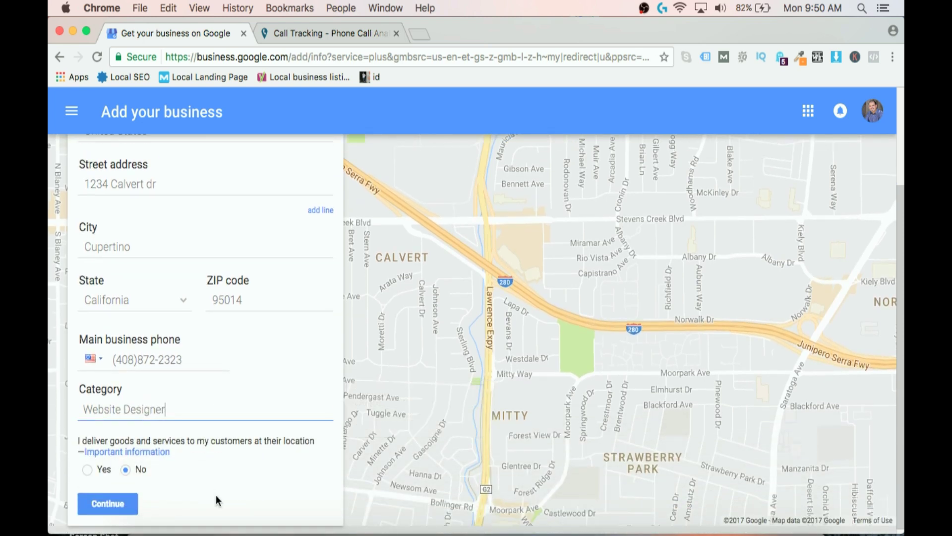
mouse_move(236, 399)
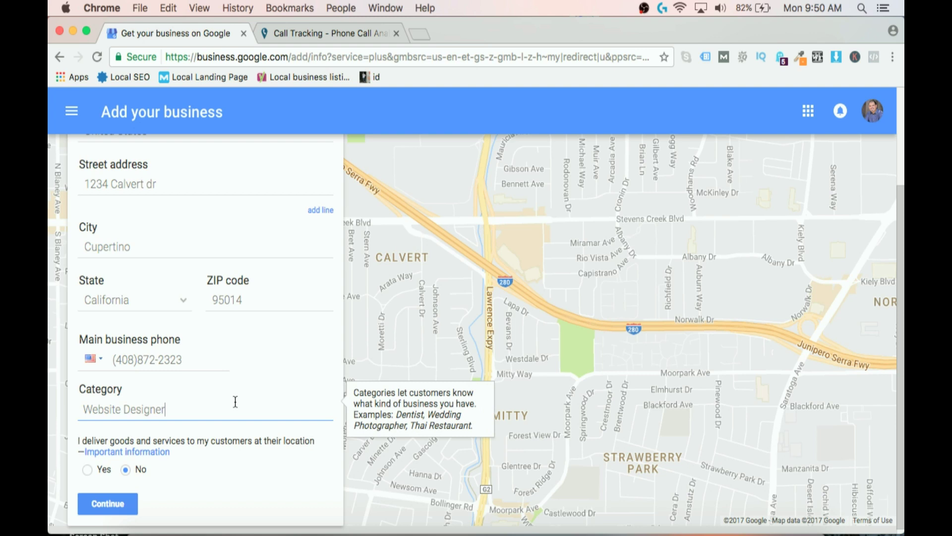
key("super+a")
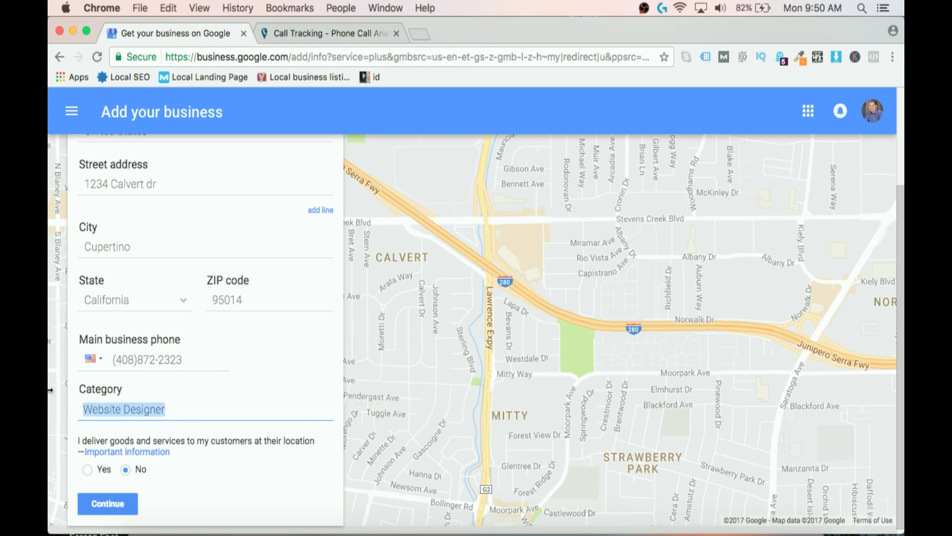
key("BackSpace")
type("Lands")
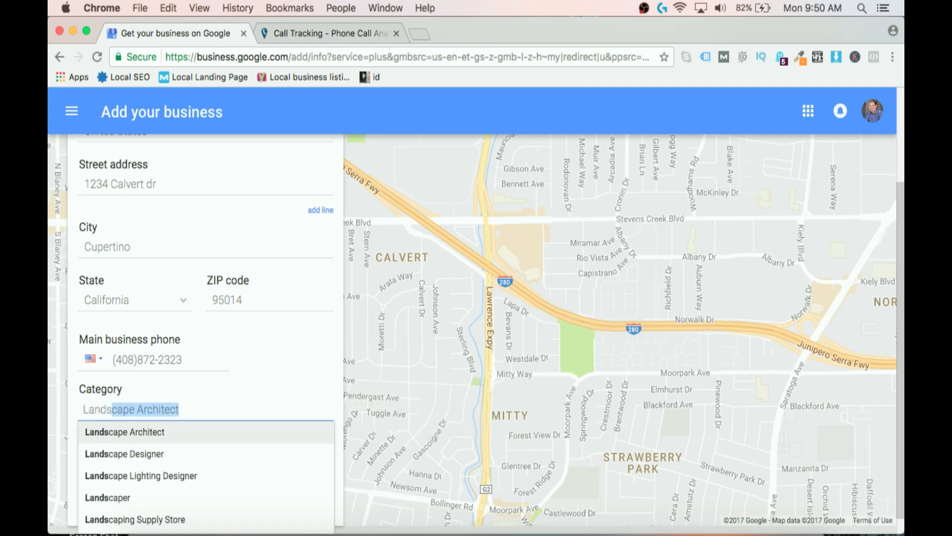
type("c")
left_click(154, 453)
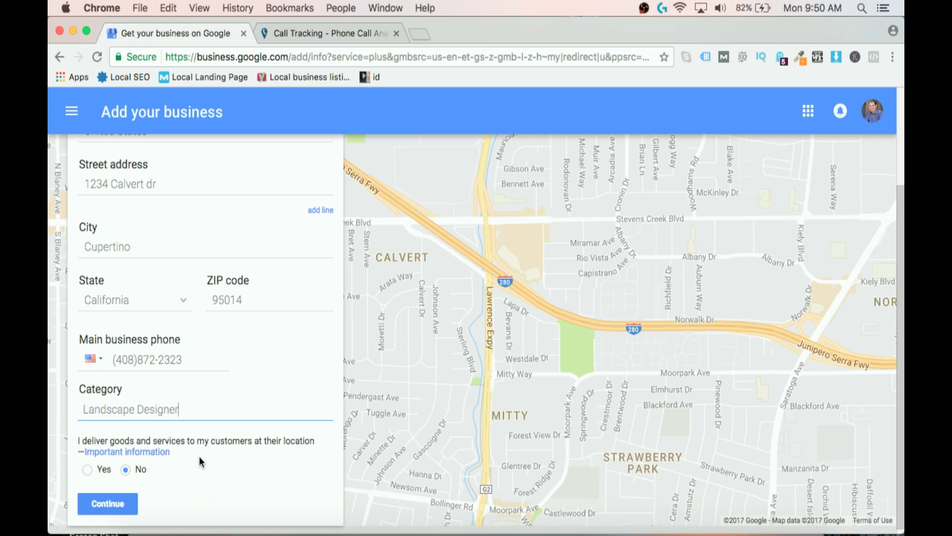
Mark Yes for serving customers at their location, continue, and open a blank new tab.
left_click(86, 470)
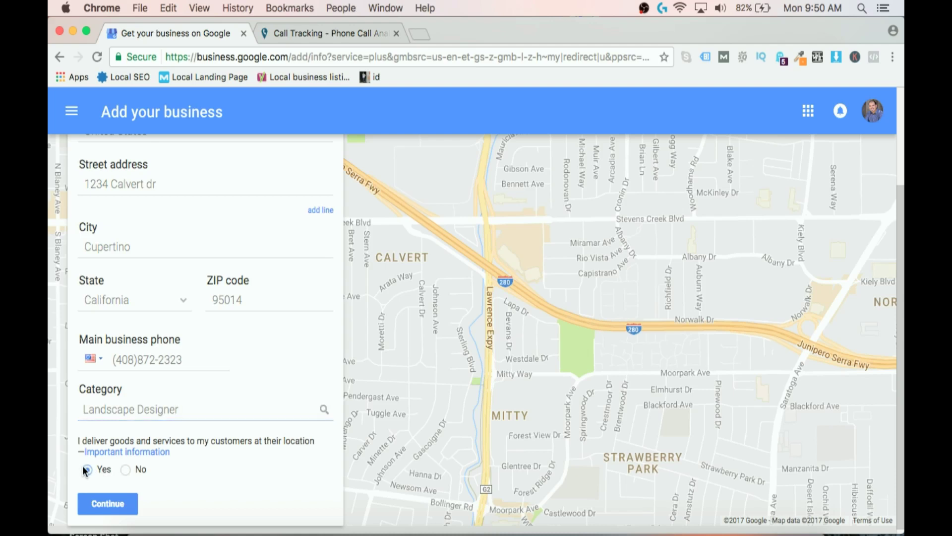
left_click(125, 504)
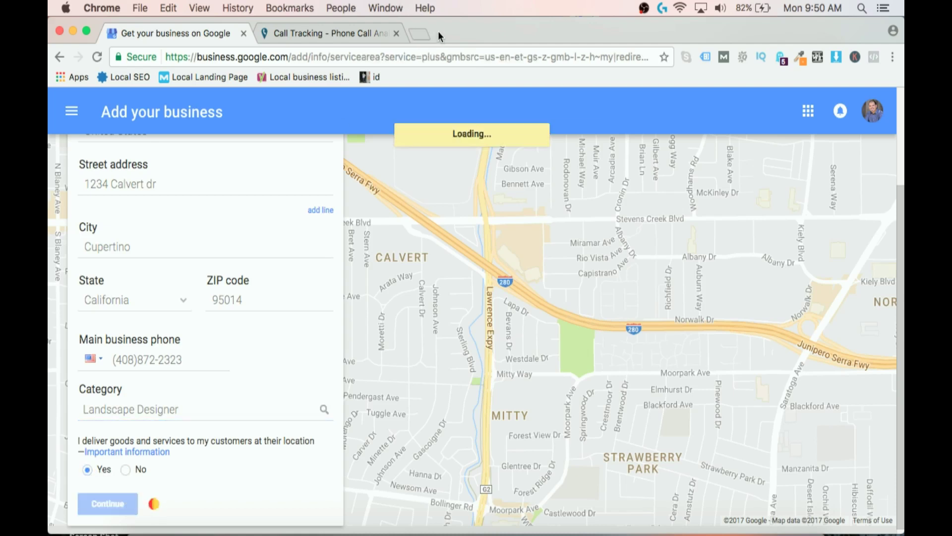
left_click(421, 33)
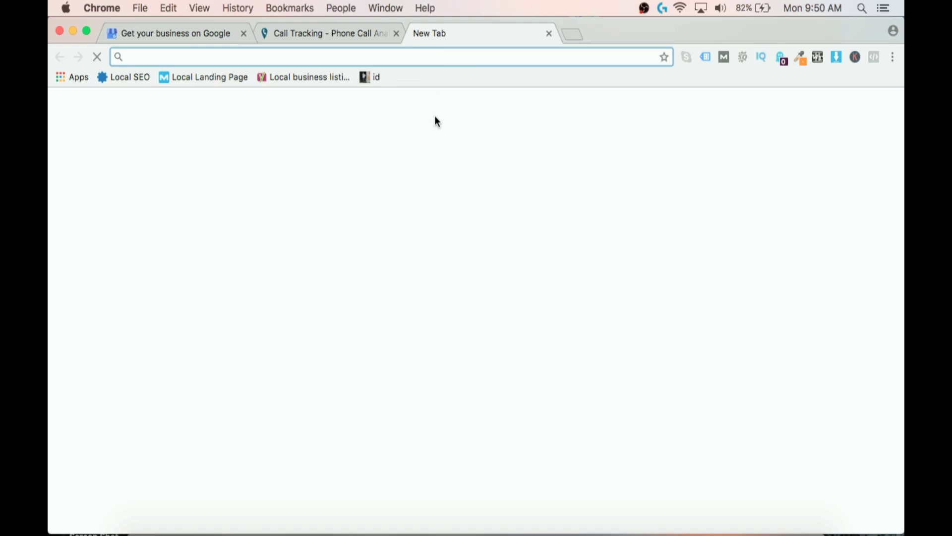
Search Google for 'cupertino landscape design'.
type("cupertino%20la...")
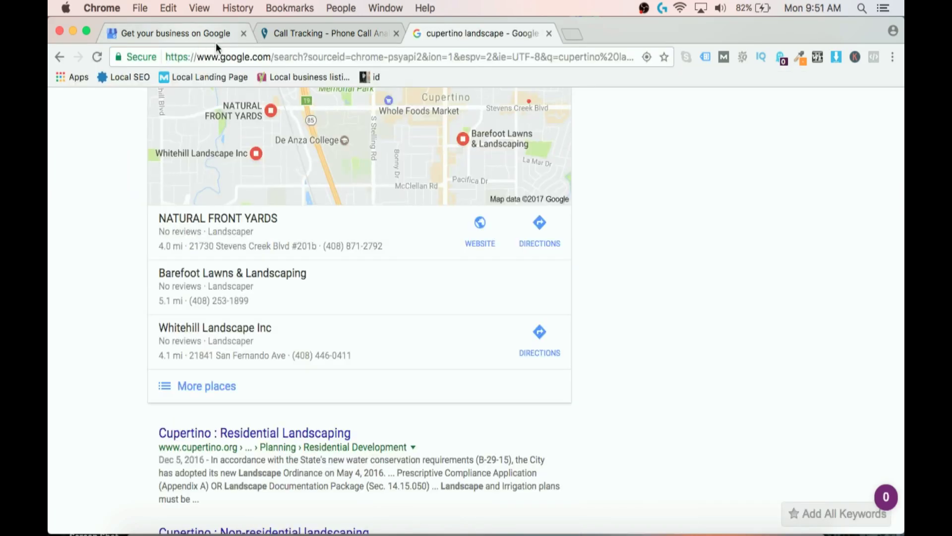
scroll(267, 124, "up", 3)
left_click(269, 122)
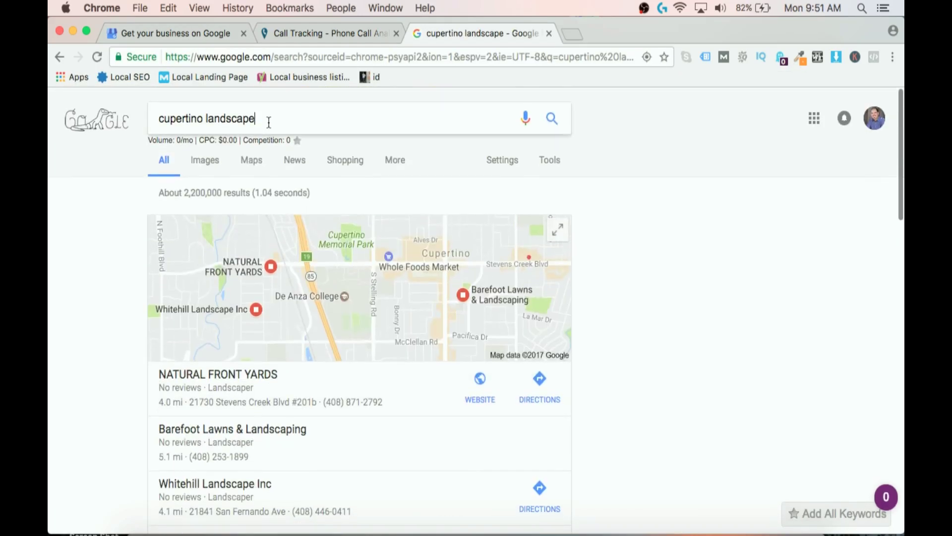
type("design")
key("Return")
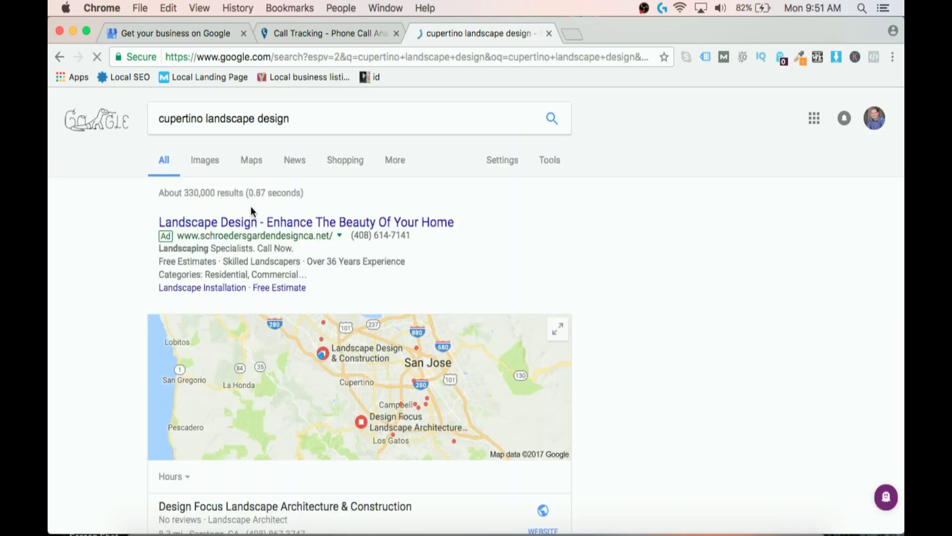
Check the Design Focus and Landscape Design & Construction listings, then return to Add service area.
scroll(251, 206, "down", 3)
scroll(252, 211, "down", 3)
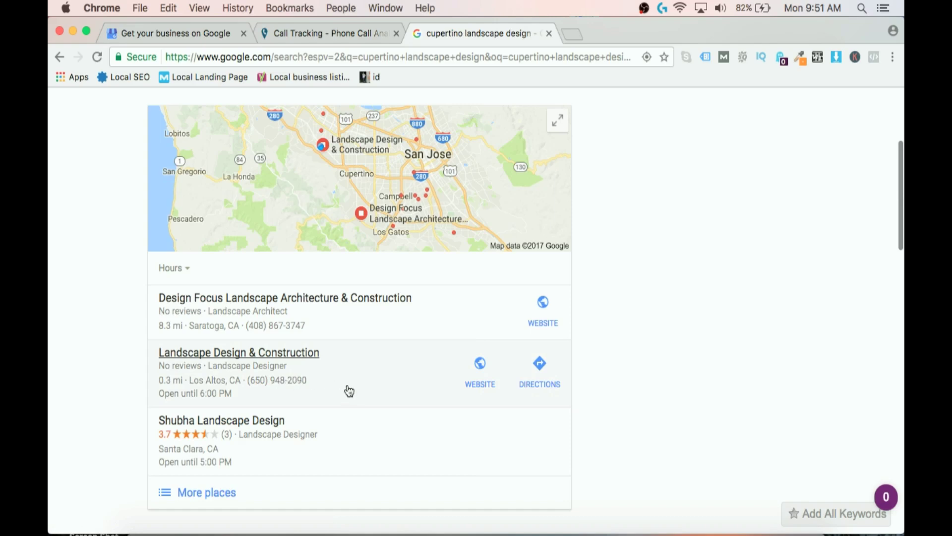
scroll(349, 392, "down", 1)
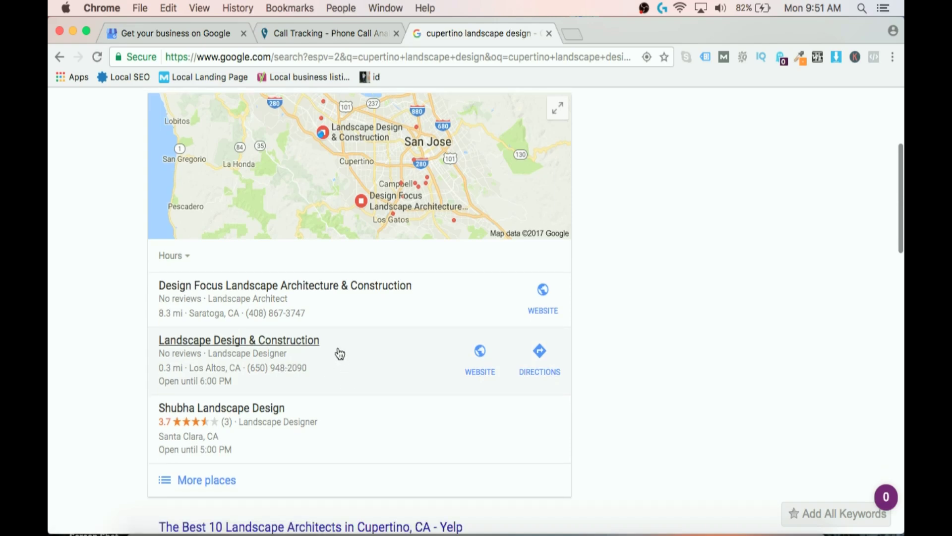
scroll(340, 353, "down", 3)
left_click(326, 218)
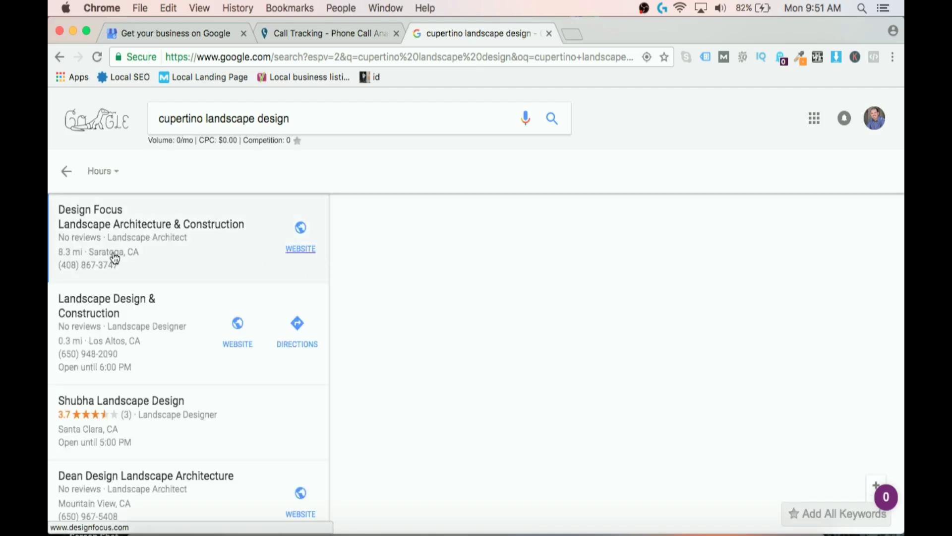
left_click(129, 365)
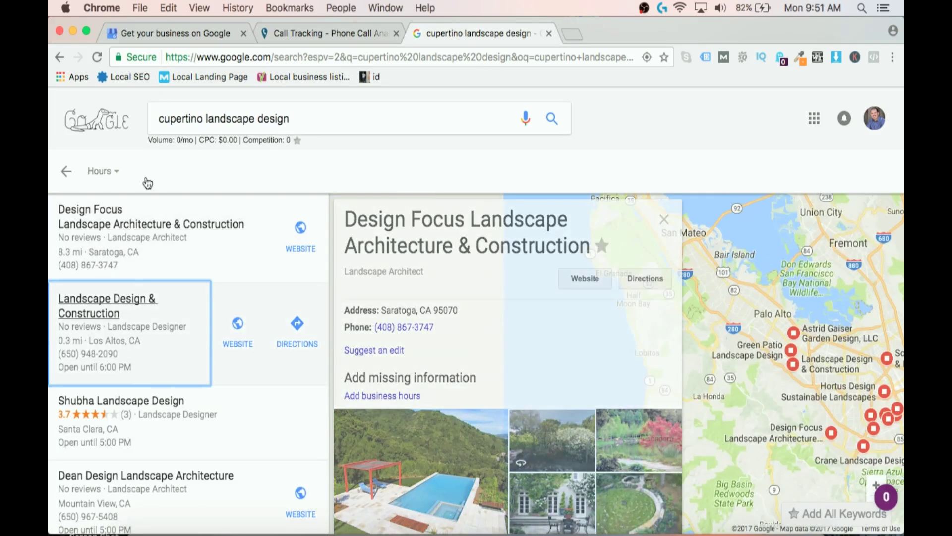
left_click(181, 34)
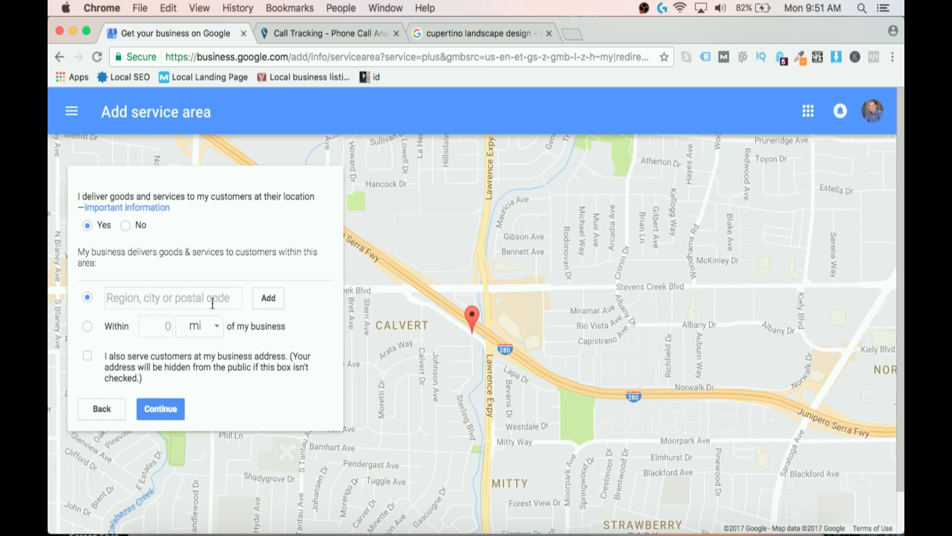
Set the service area to within 100 miles, then scroll to the Locations list.
left_click(87, 325)
type("100")
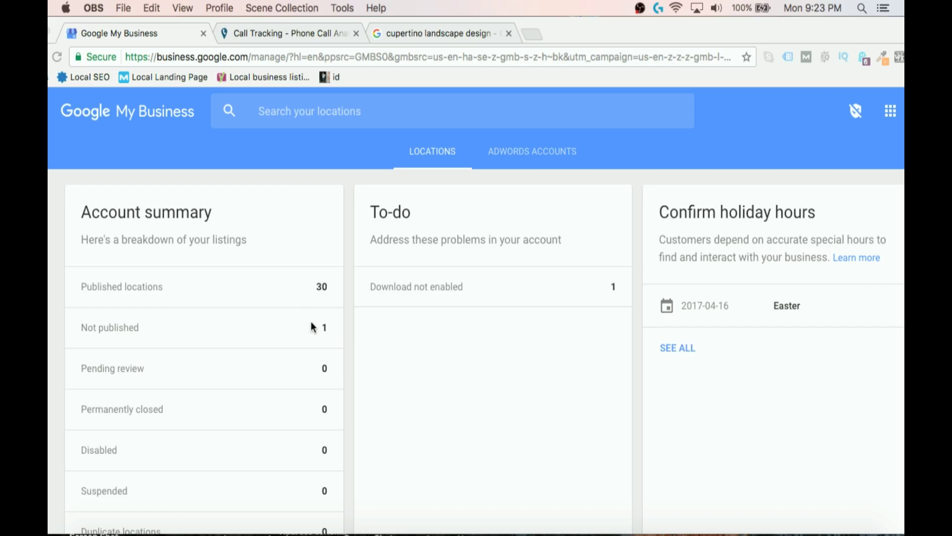
scroll(312, 327, "down", 15)
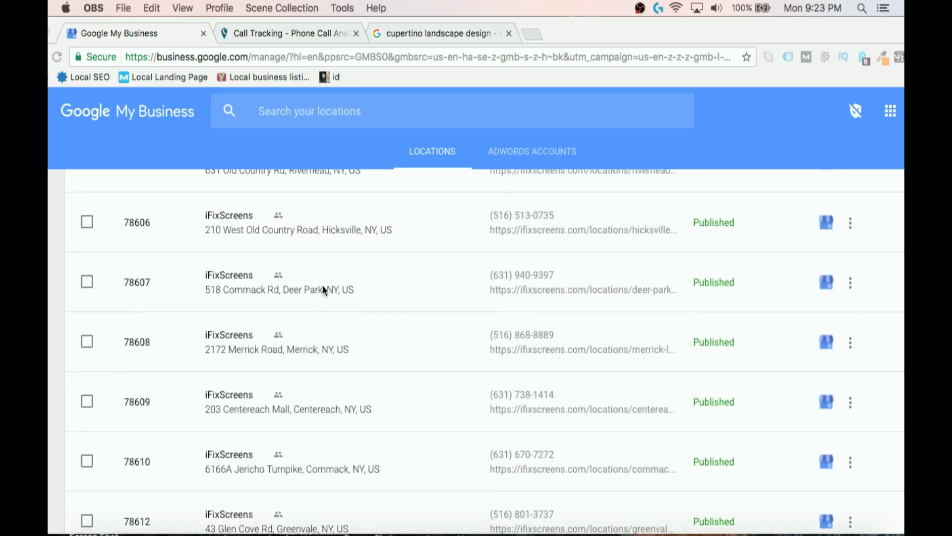
Open the Hicksville iFixScreens location (store code 78606) and scroll through its details.
left_click(228, 218)
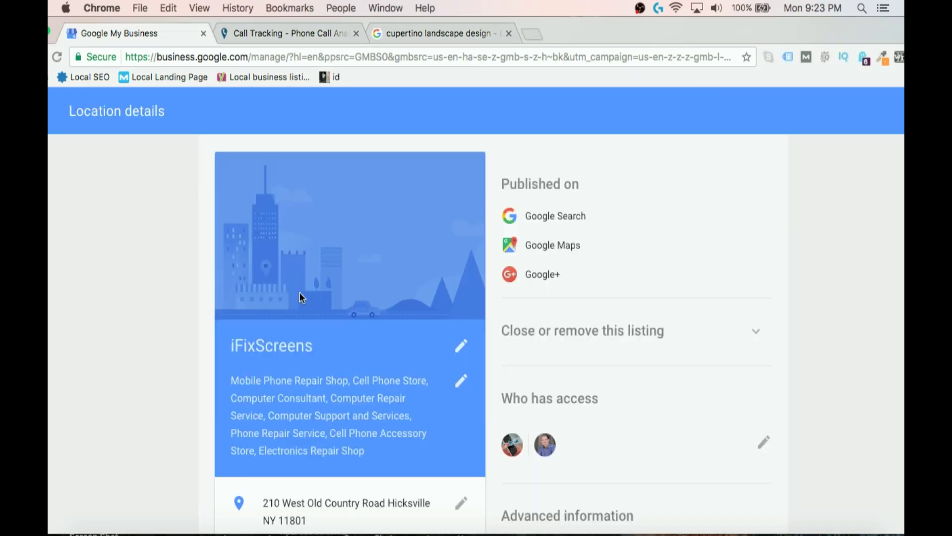
scroll(312, 303, "down", 2)
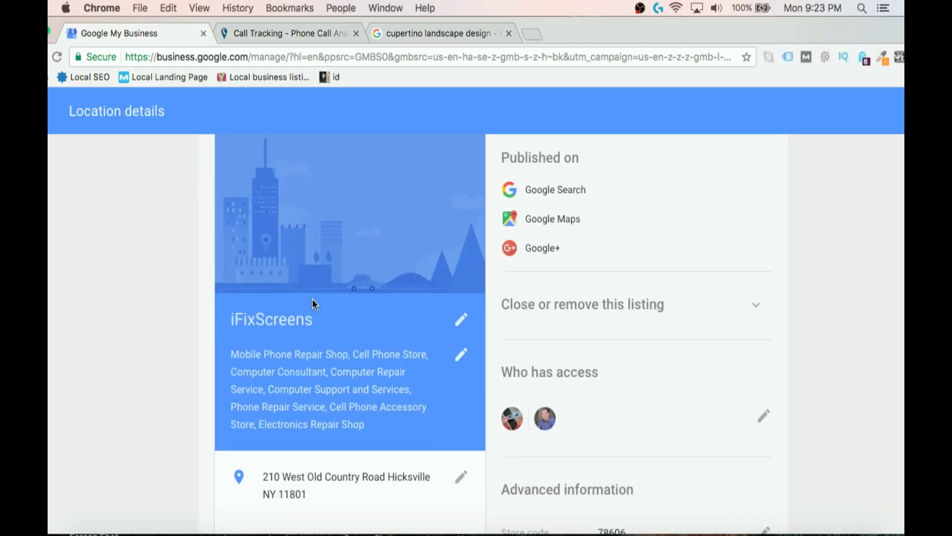
scroll(313, 303, "down", 2)
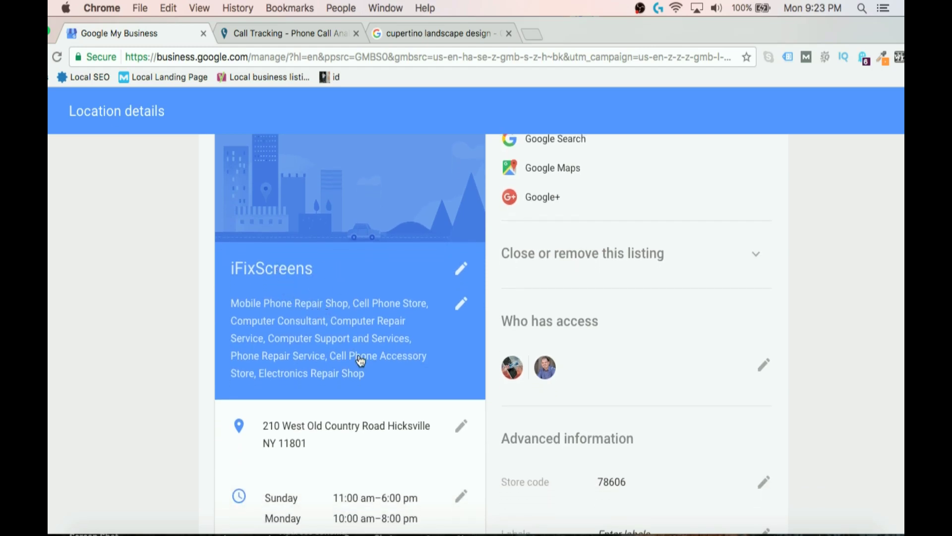
scroll(379, 350, "down", 2)
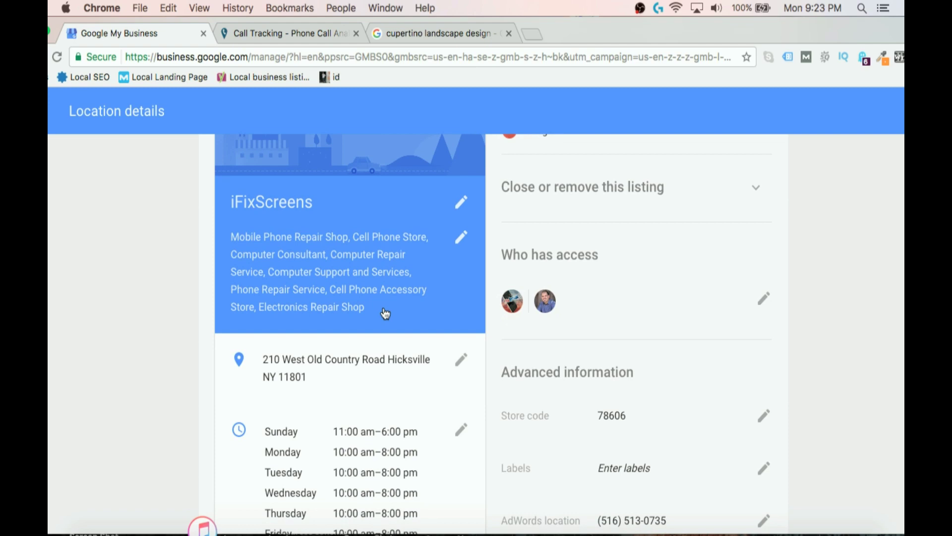
scroll(383, 312, "down", 3)
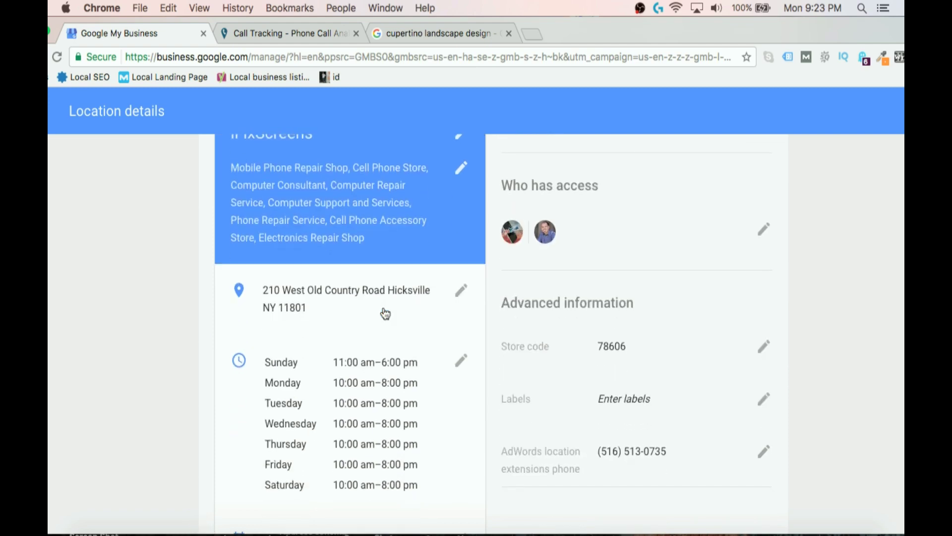
scroll(385, 312, "down", 5)
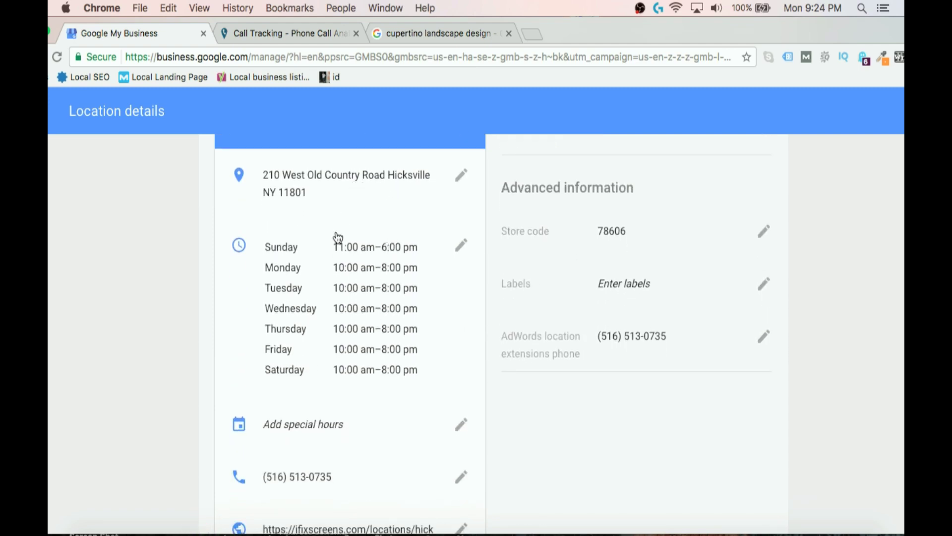
scroll(339, 278, "down", 1)
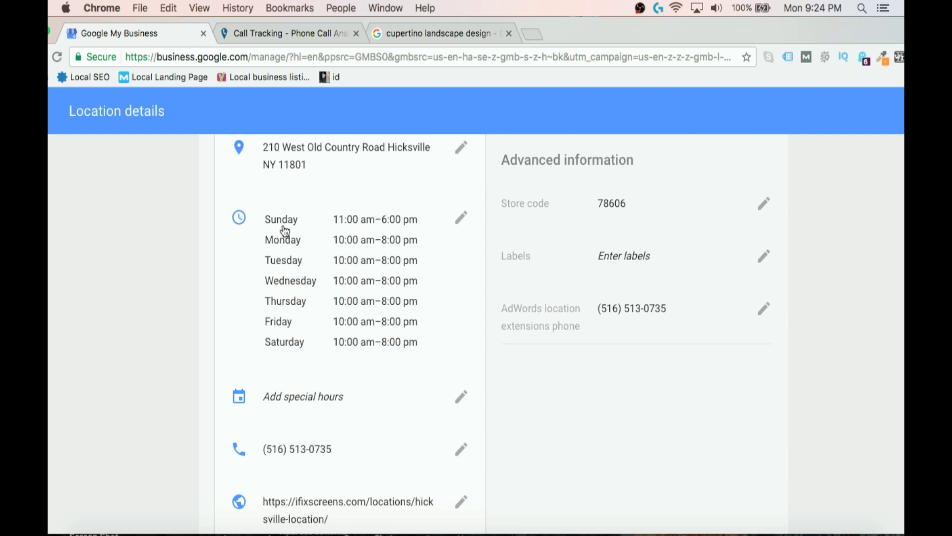
scroll(358, 284, "down", 1)
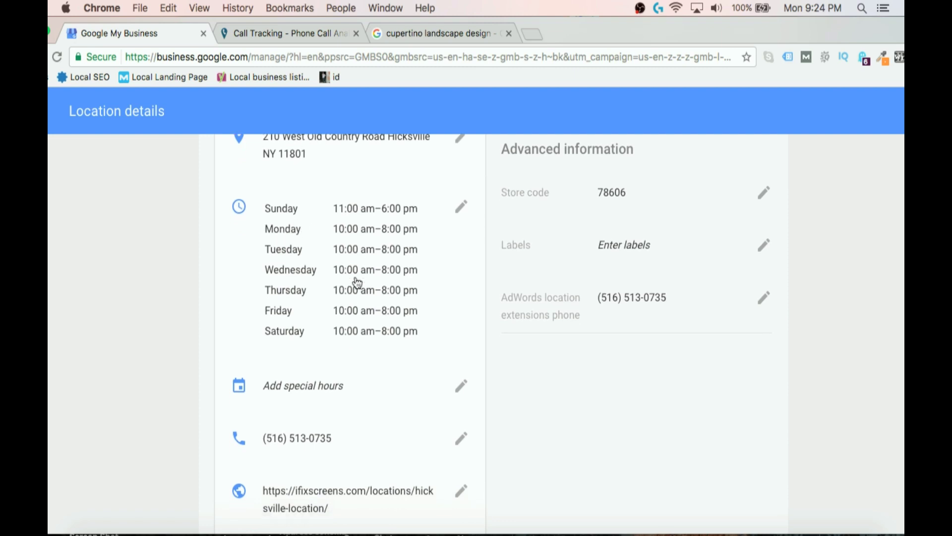
scroll(358, 284, "down", 3)
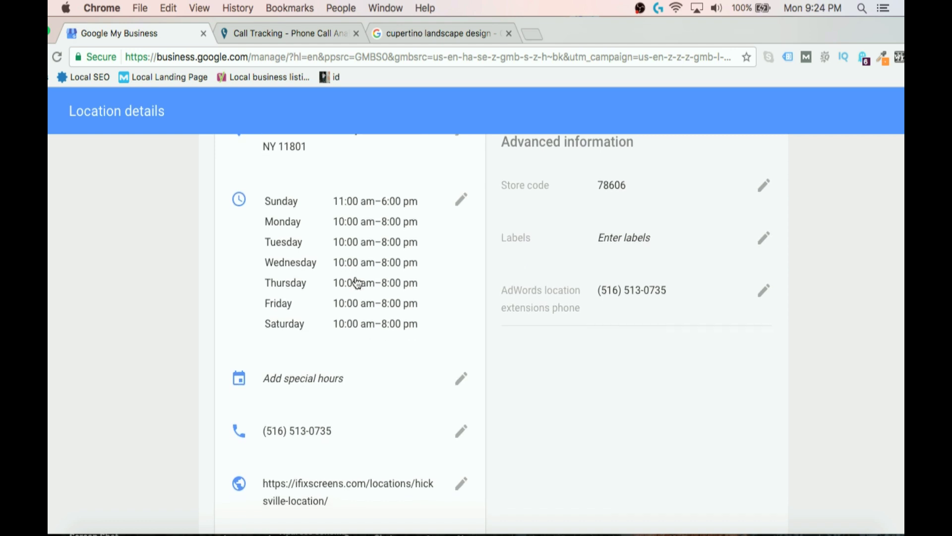
scroll(358, 284, "down", 4)
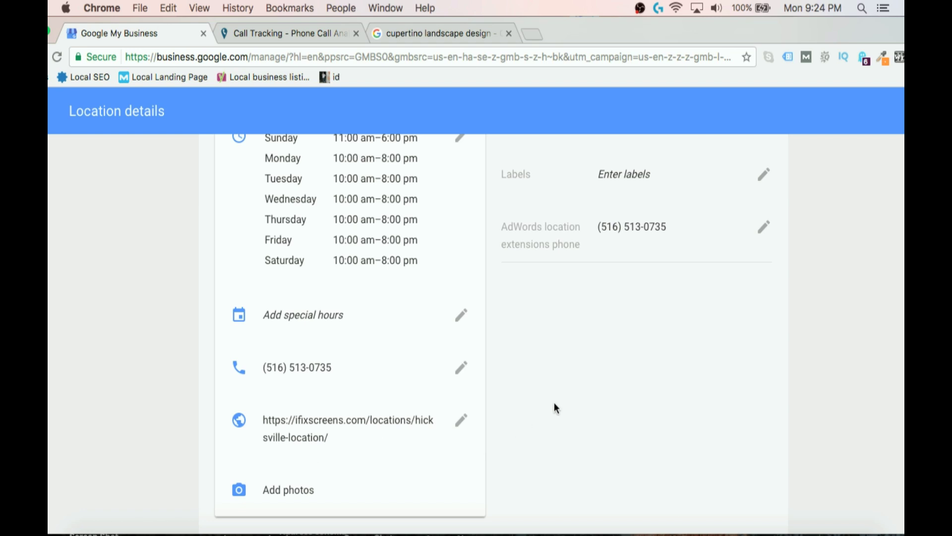
scroll(554, 403, "up", 3)
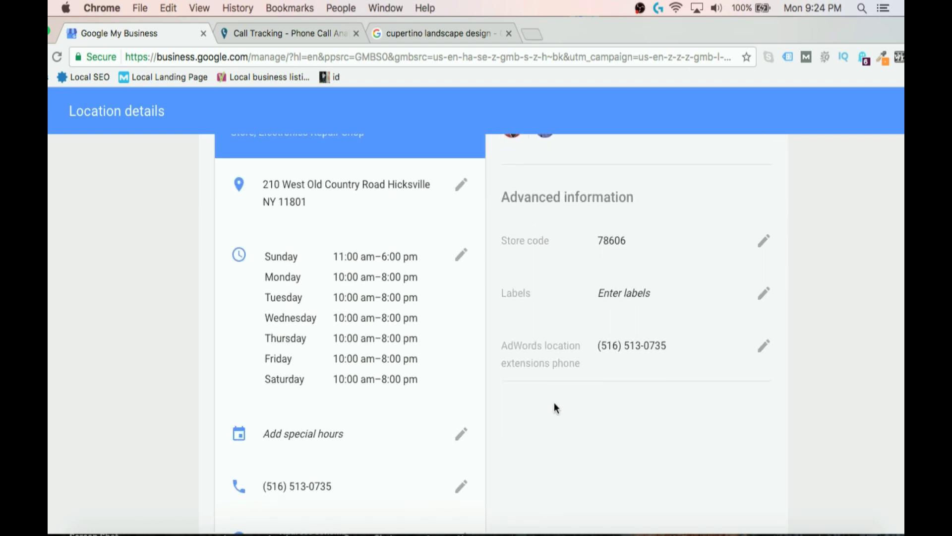
scroll(554, 408, "down", 2)
scroll(534, 382, "down", 3)
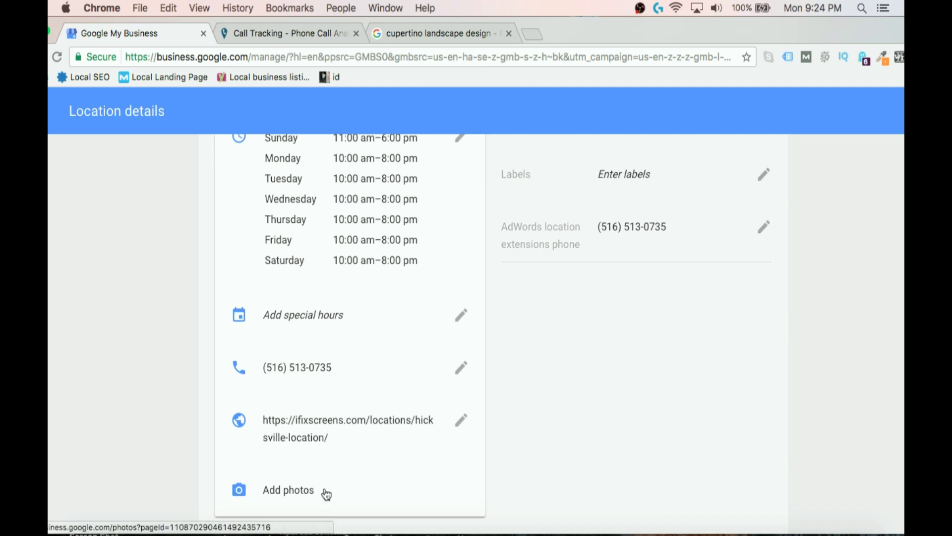
Open the iFixScreens Photos page in a new tab and scroll its cover, profile and logo overview.
left_click(324, 490)
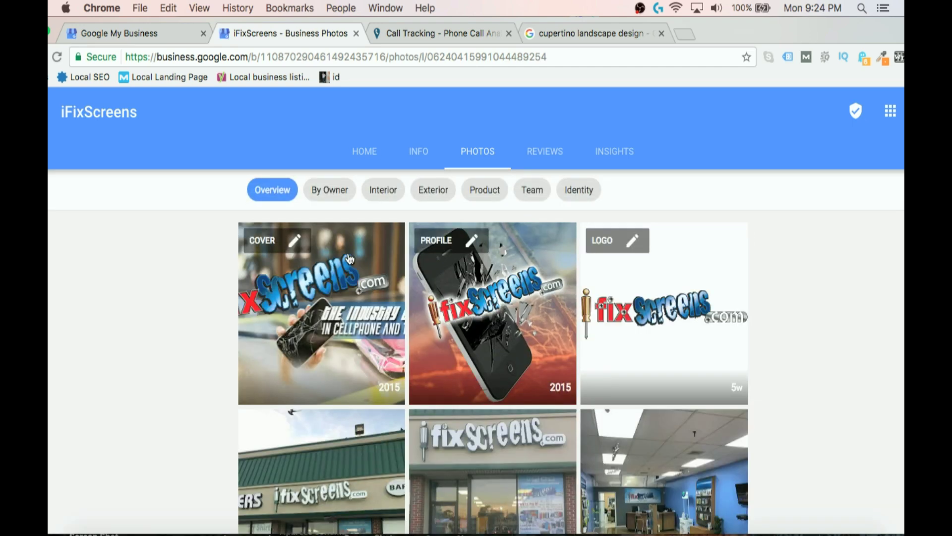
scroll(348, 254, "down", 1)
scroll(350, 258, "down", 2)
scroll(357, 278, "up", 3)
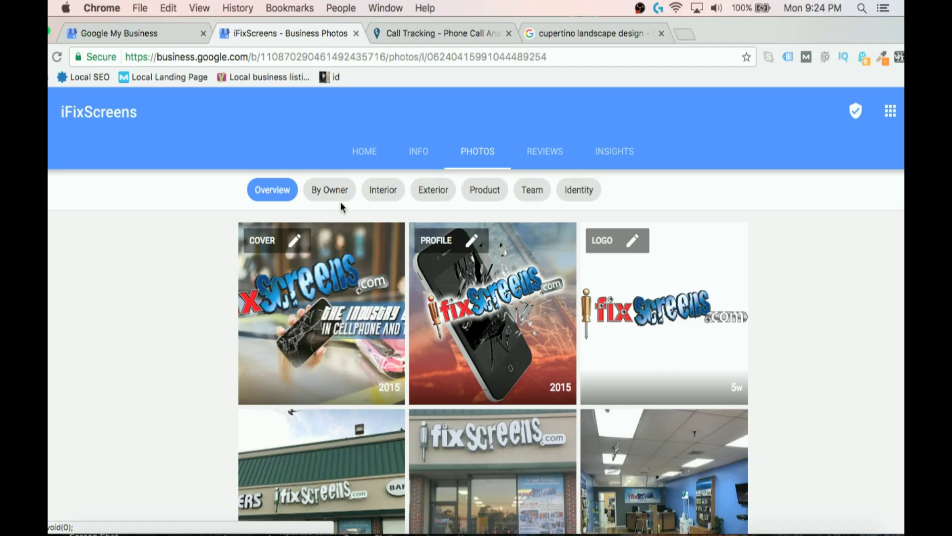
Filter the photos by Interior, Exterior, Product, Team and finally Identity.
left_click(383, 190)
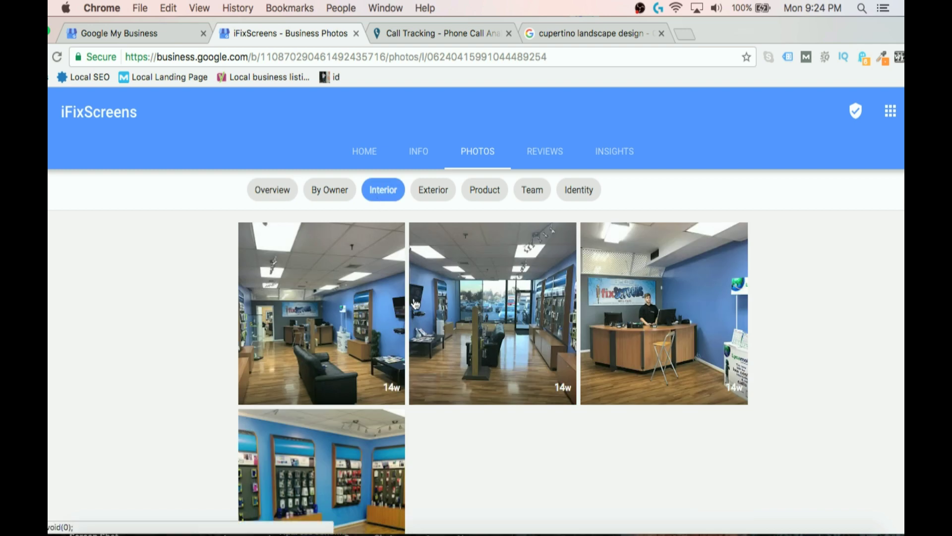
scroll(416, 304, "down", 2)
scroll(431, 248, "up", 2)
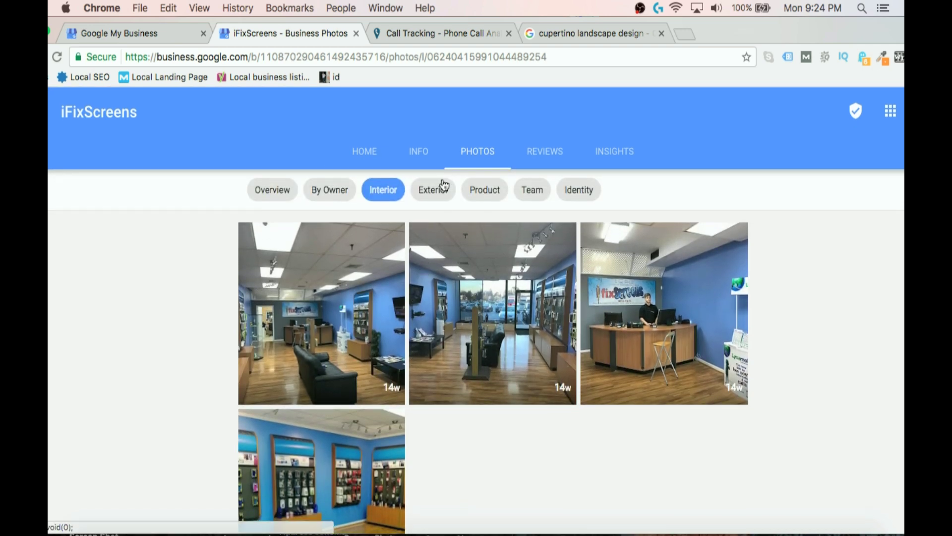
left_click(444, 187)
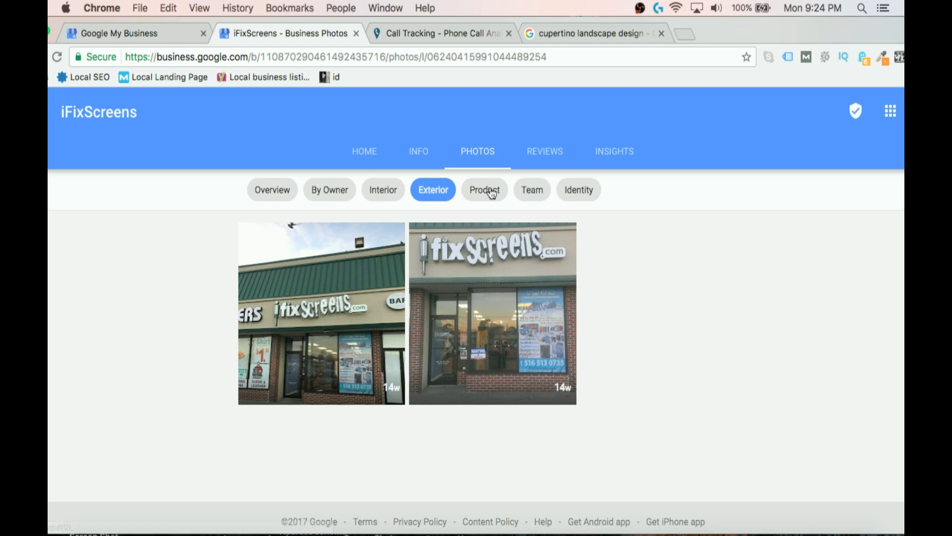
left_click(485, 190)
scroll(529, 329, "down", 2)
scroll(531, 331, "up", 2)
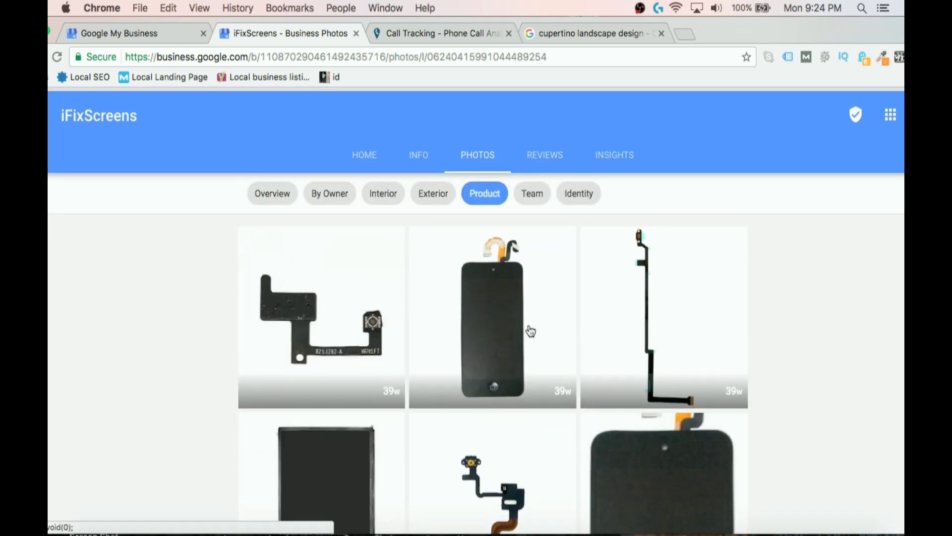
left_click(532, 196)
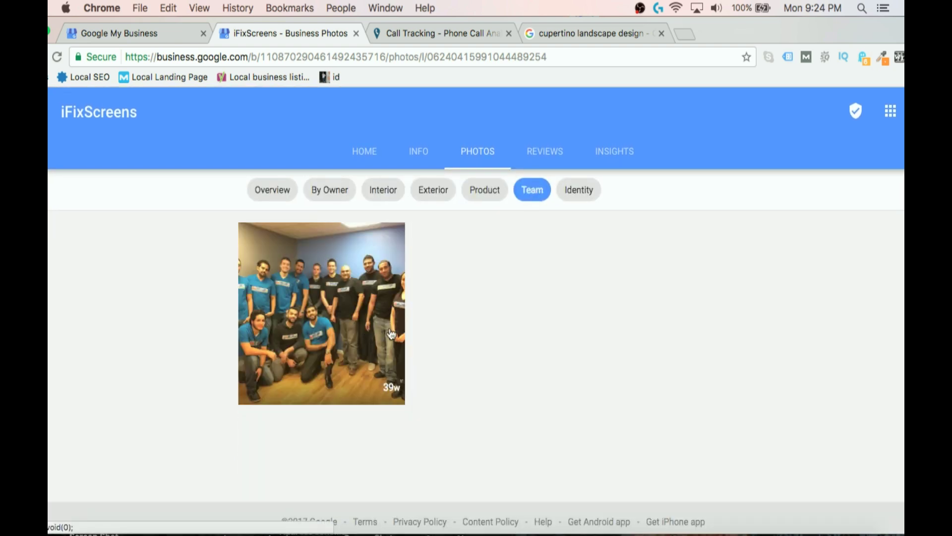
left_click(576, 194)
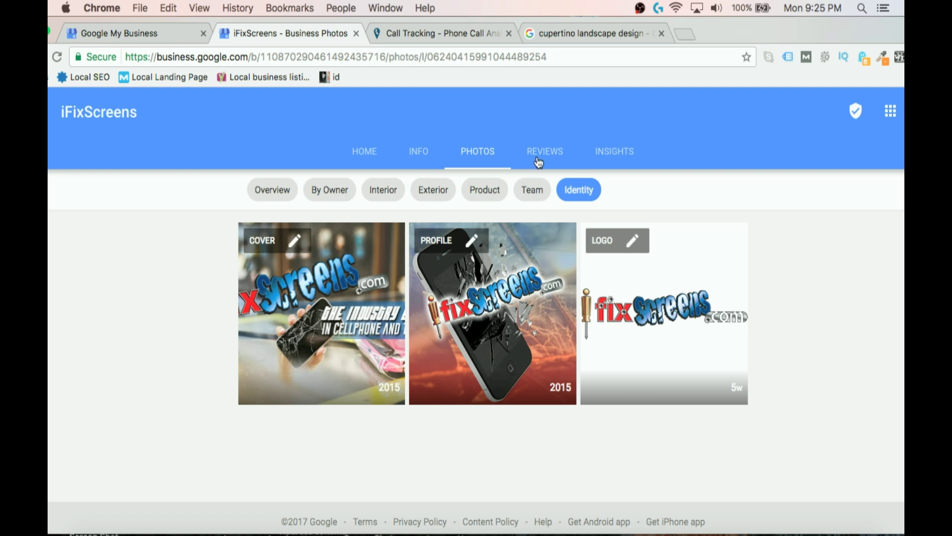
Scroll through the listing's customer reviews, then open its Insights statistics.
left_click(554, 156)
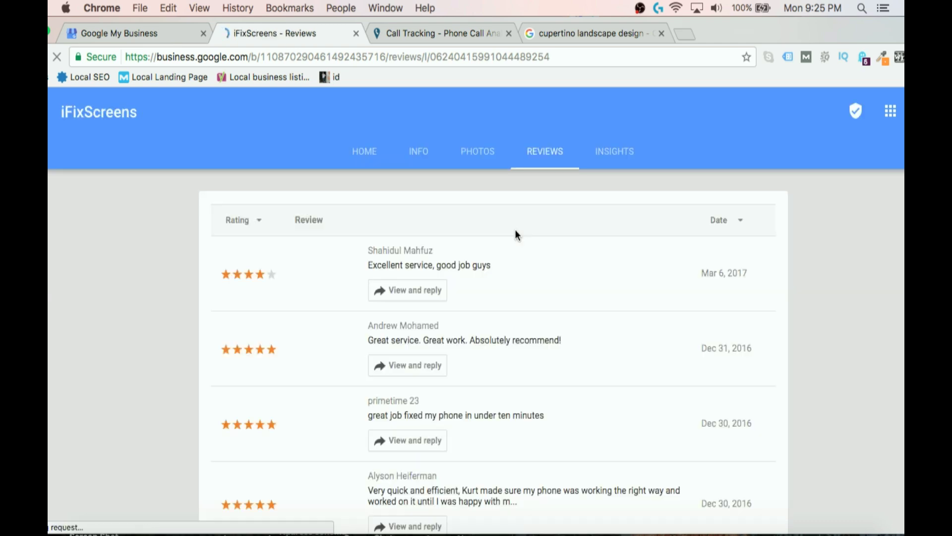
scroll(516, 234, "down", 5)
scroll(516, 233, "down", 5)
scroll(516, 233, "up", 10)
left_click(617, 162)
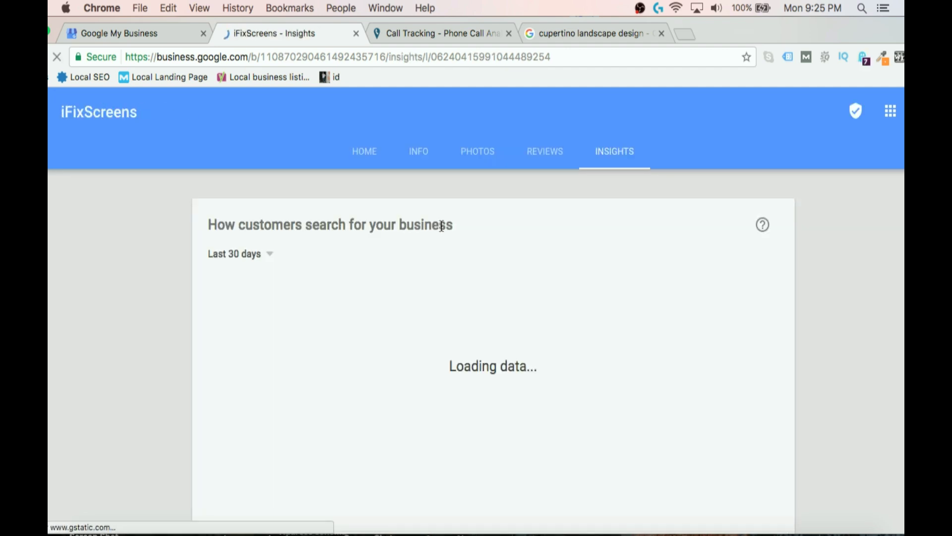
Highlight the Direct and Discovery search descriptions, then scroll to the Search vs. Maps views chart.
scroll(440, 224, "down", 3)
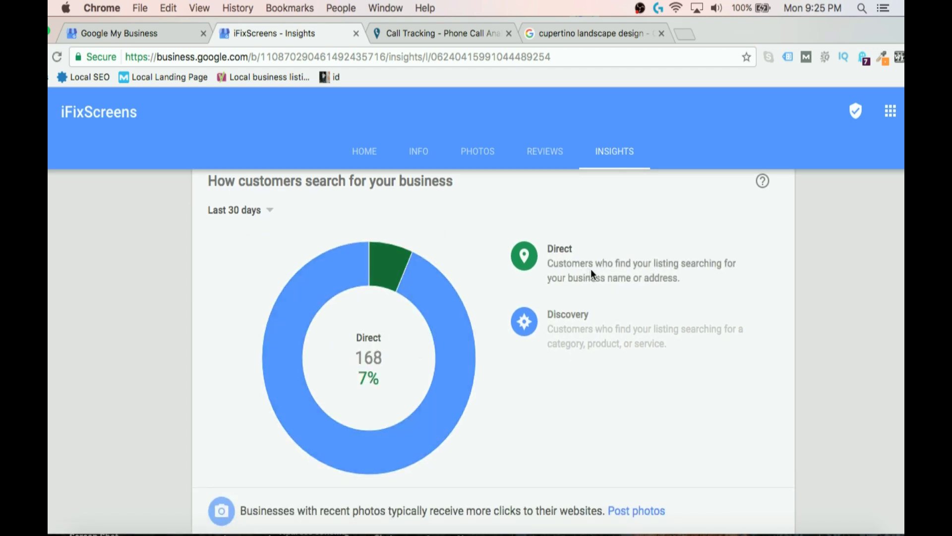
left_click_drag(620, 268, 709, 287)
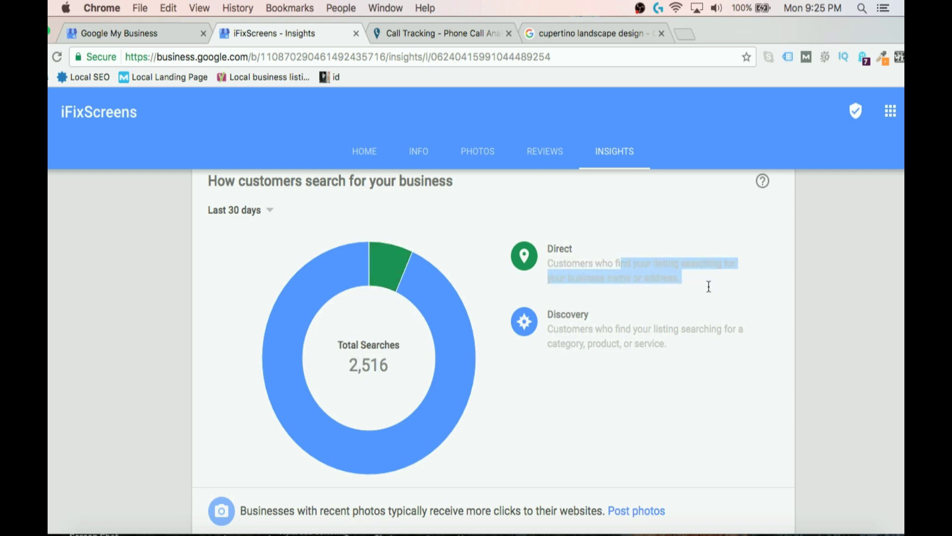
left_click(661, 285)
left_click_drag(558, 329, 667, 347)
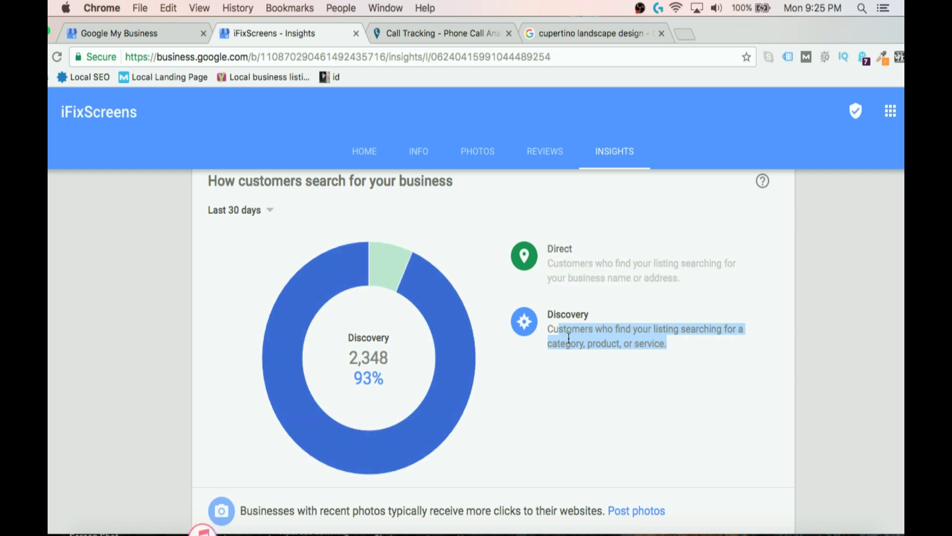
scroll(600, 345, "down", 1)
scroll(600, 345, "down", 10)
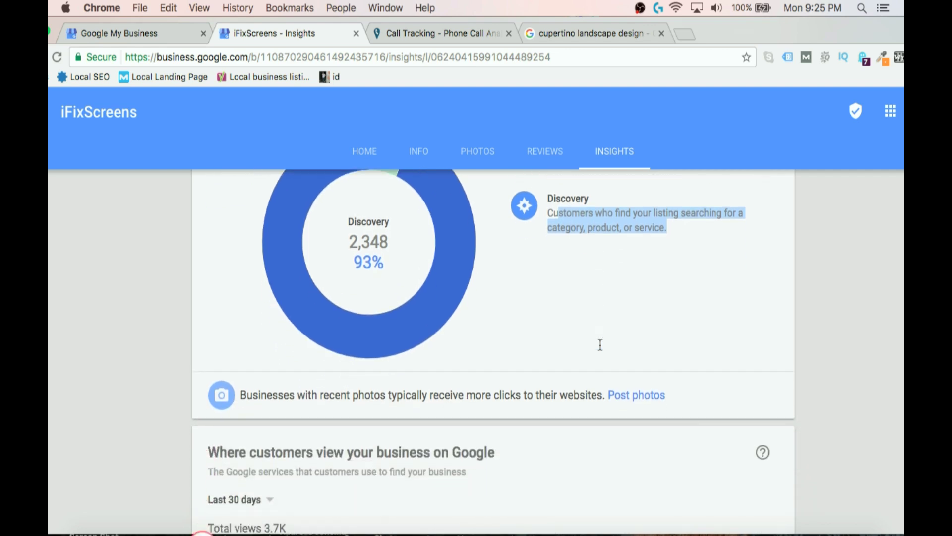
scroll(600, 345, "down", 2)
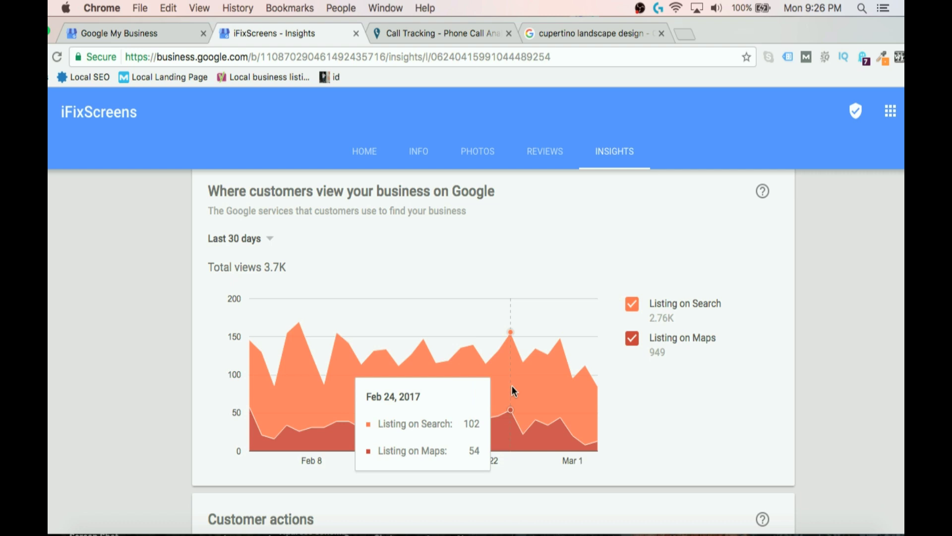
scroll(522, 385, "down", 5)
scroll(522, 385, "down", 3)
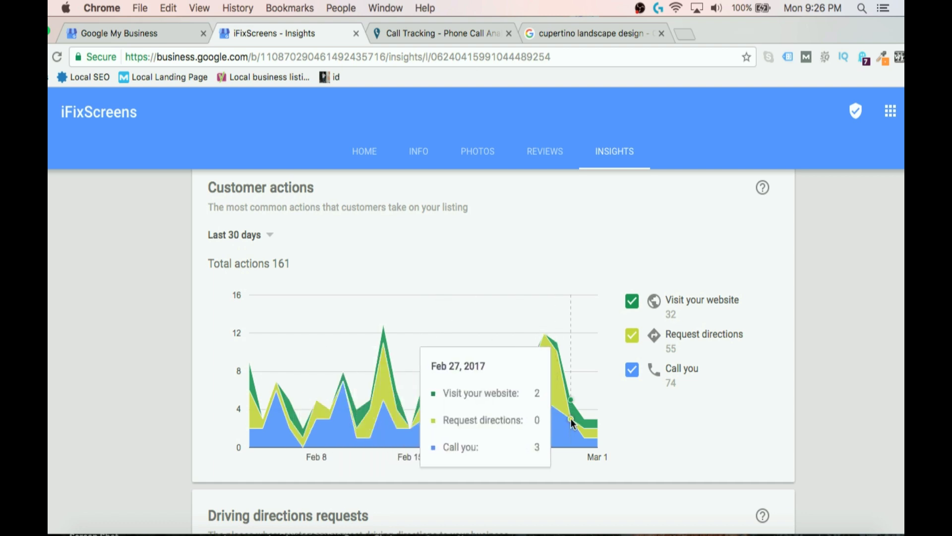
scroll(529, 411, "down", 3)
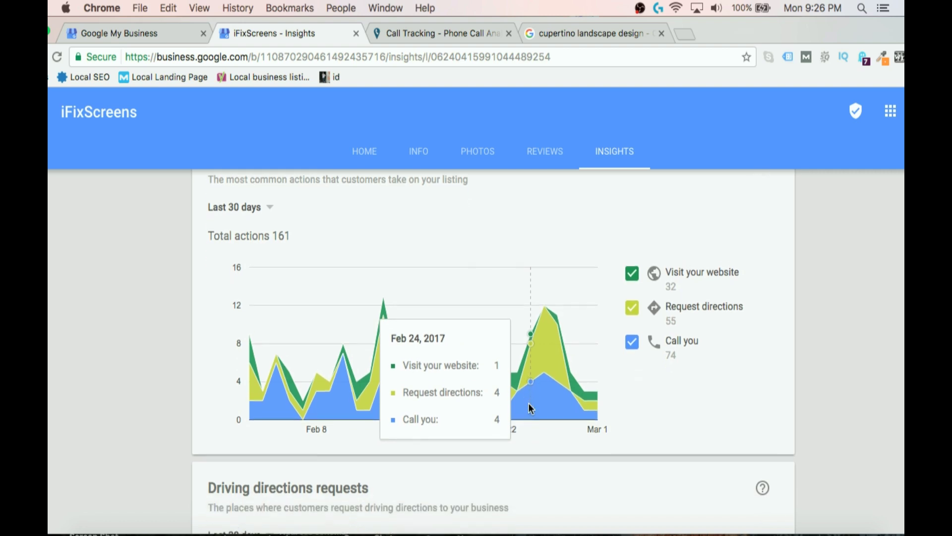
right_click(528, 403)
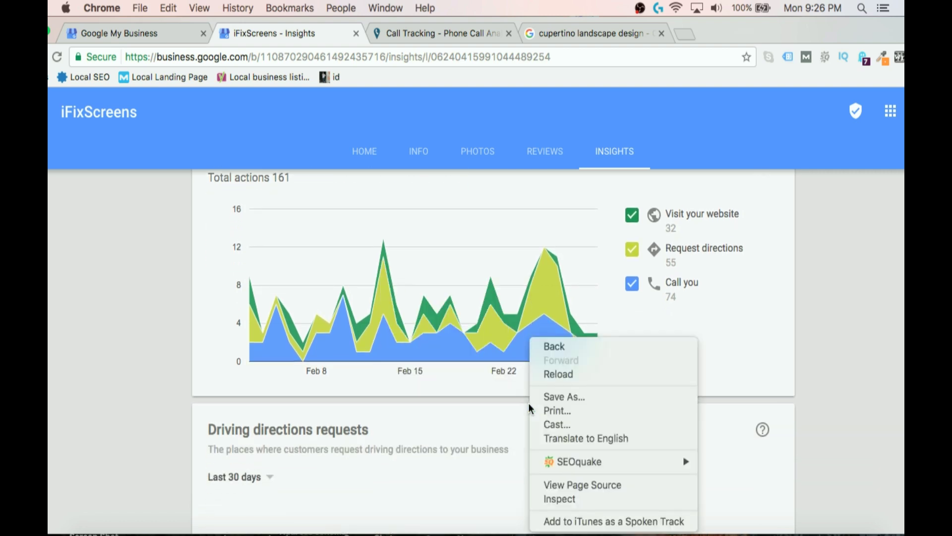
left_click(501, 434)
scroll(502, 435, "down", 3)
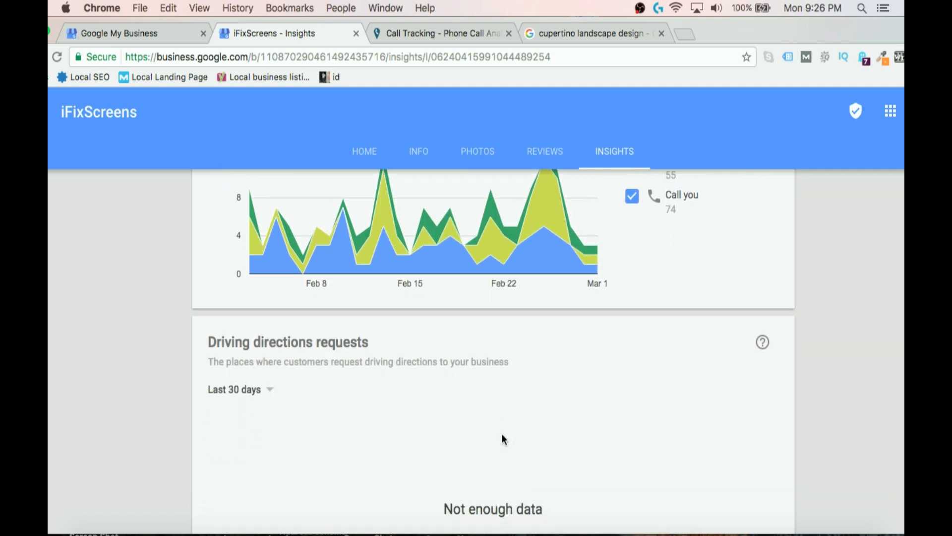
scroll(504, 439, "down", 10)
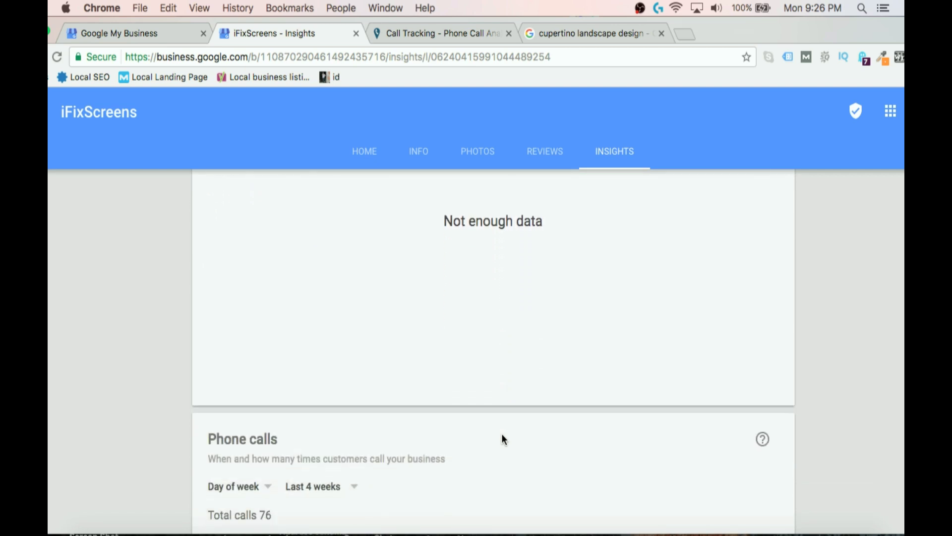
scroll(502, 435, "down", 8)
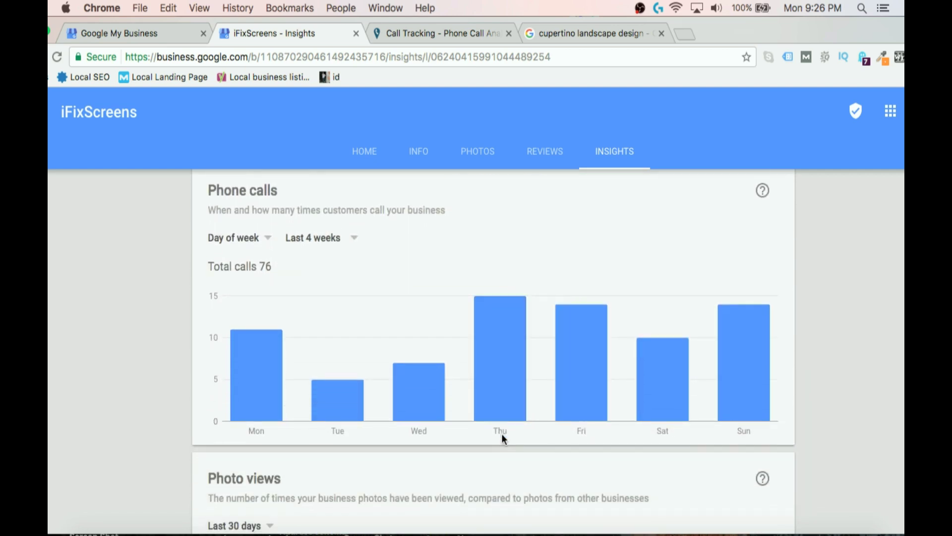
scroll(502, 438, "down", 1)
scroll(502, 435, "down", 4)
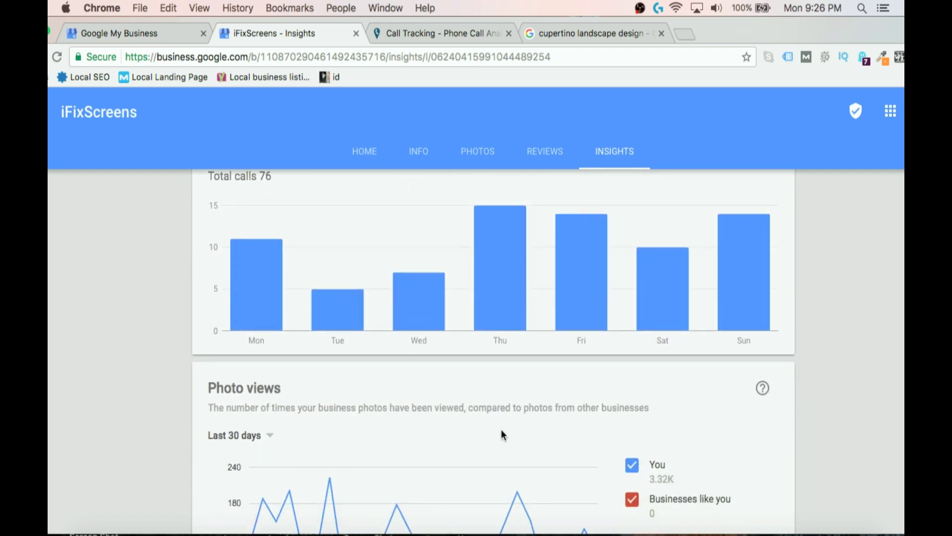
scroll(502, 434, "down", 1)
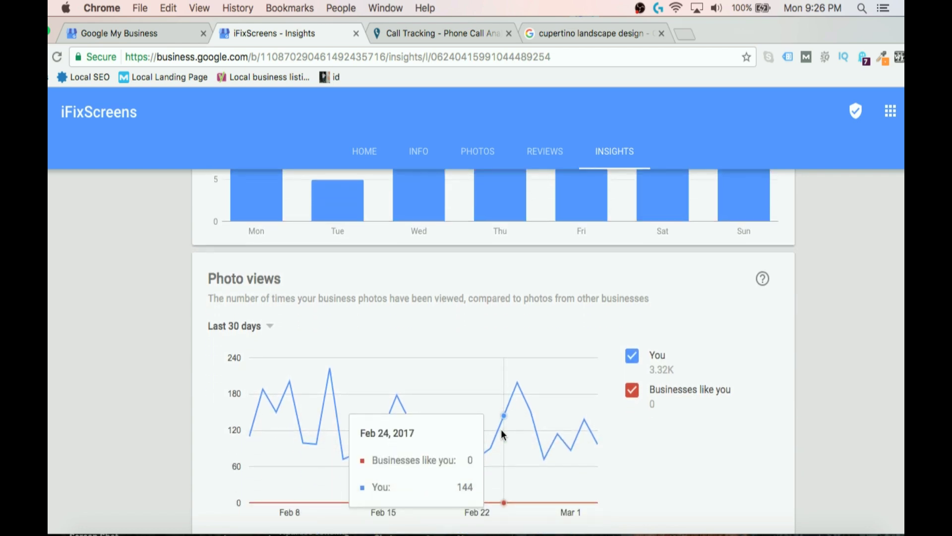
scroll(501, 435, "down", 1)
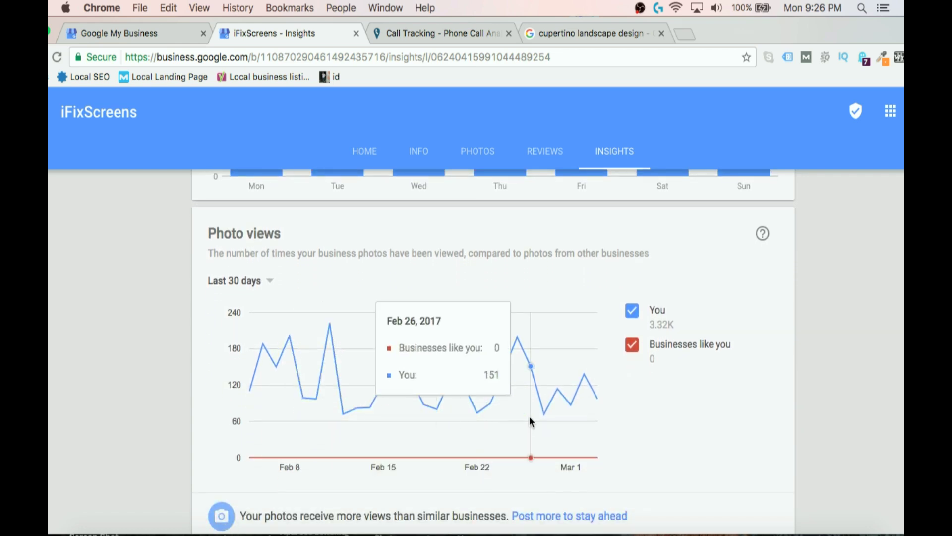
scroll(529, 416, "down", 6)
scroll(529, 417, "down", 5)
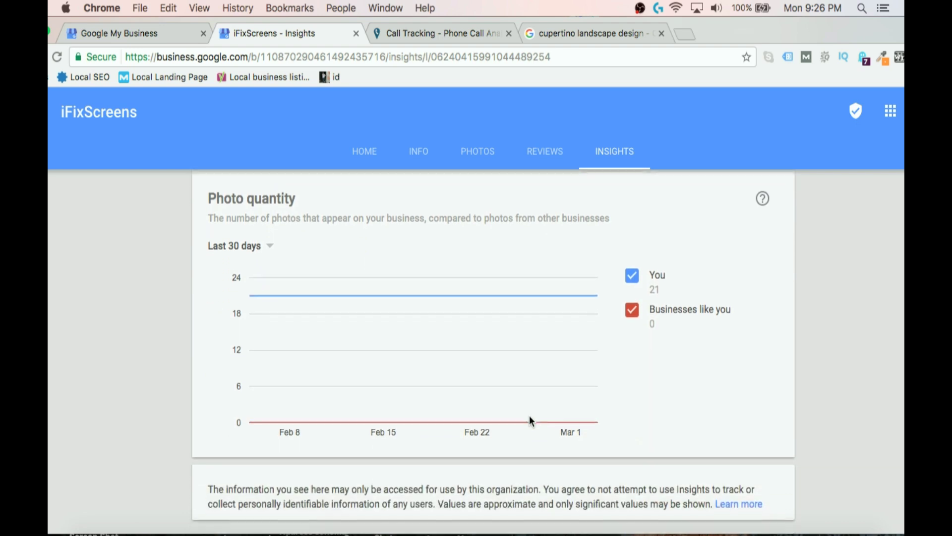
scroll(530, 417, "up", 10)
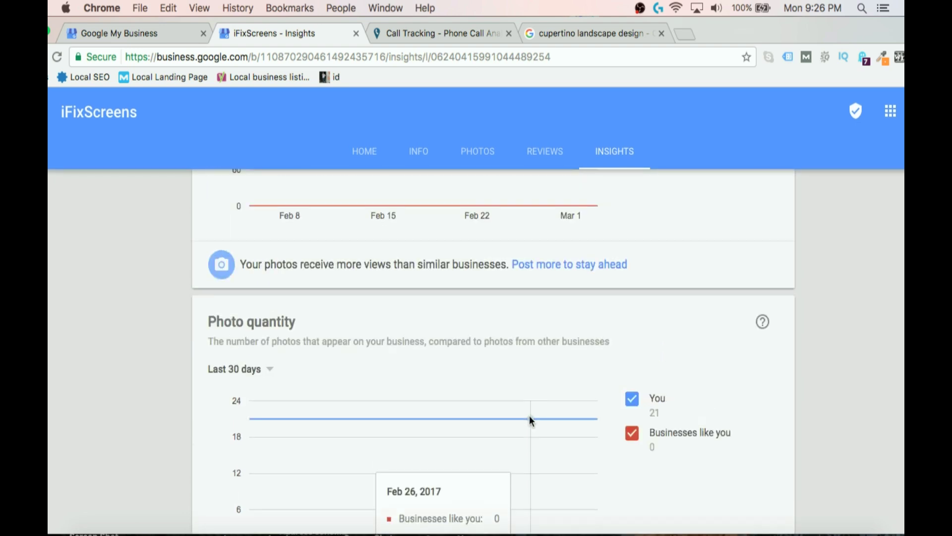
scroll(530, 414, "up", 15)
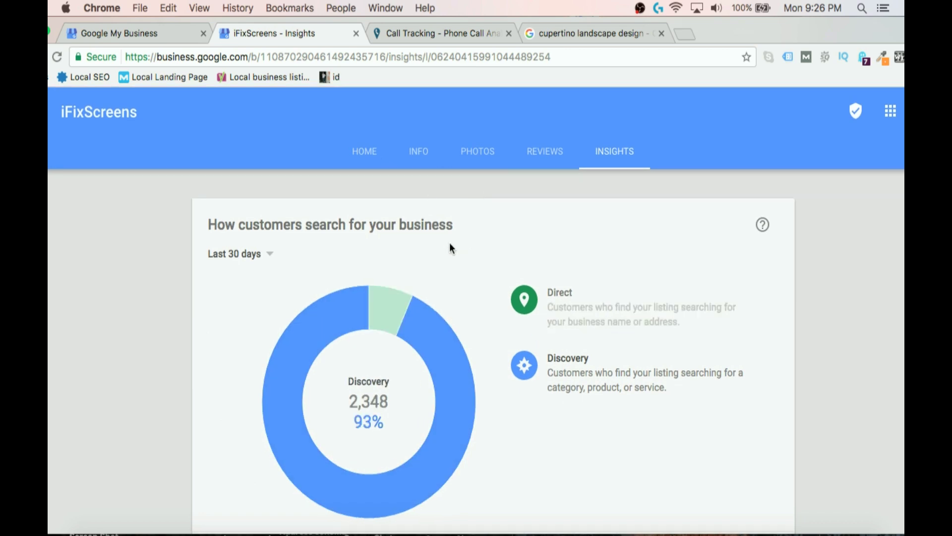
left_click(479, 163)
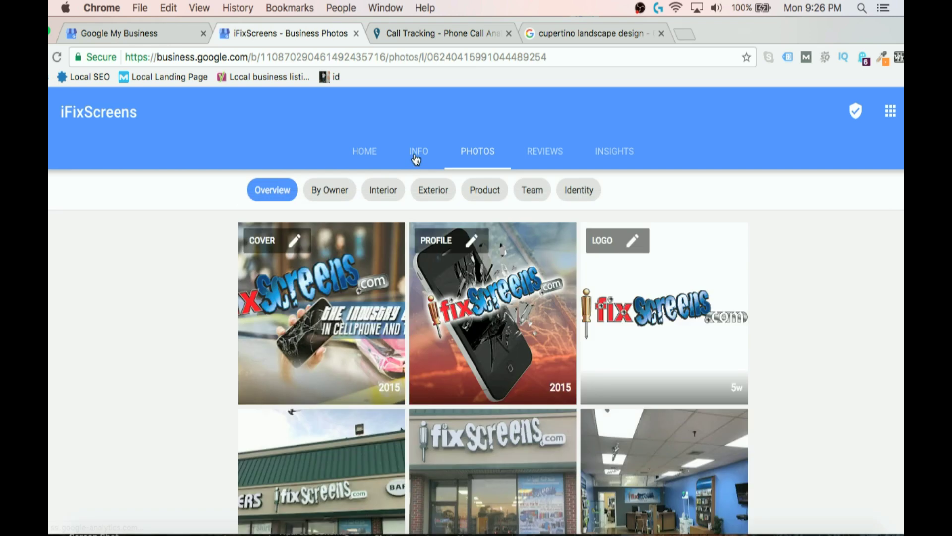
Show the listing's Info page with its name, categories and publishing locations.
left_click(416, 159)
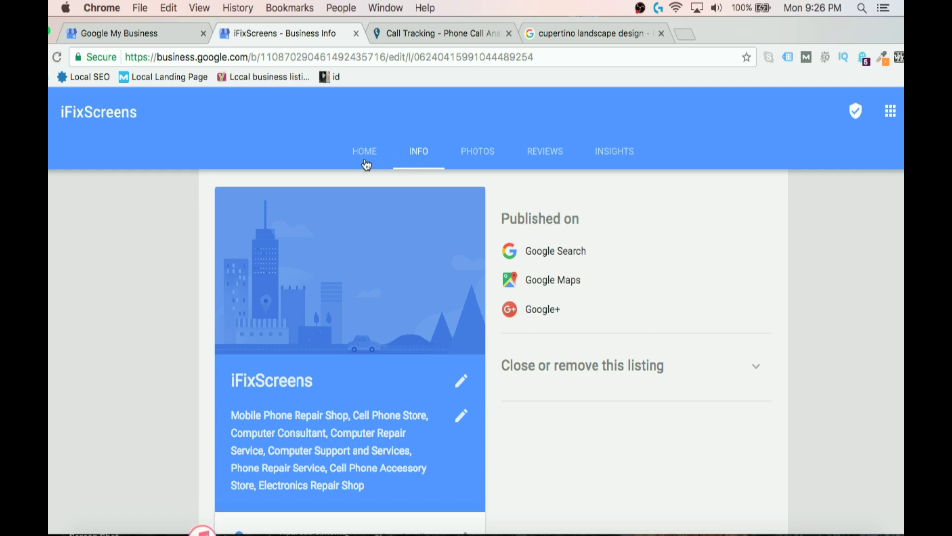
scroll(443, 253, "down", 2)
Scroll down the listing's Info page.
scroll(444, 253, "down", 5)
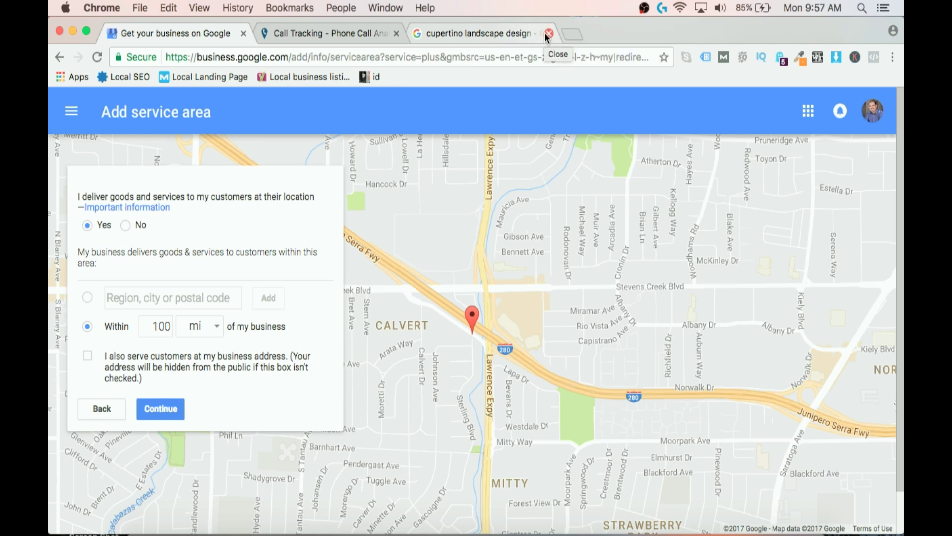
Search Google for 'moz local' and open the Moz Local site from the web results.
left_click(522, 33)
left_click(355, 59)
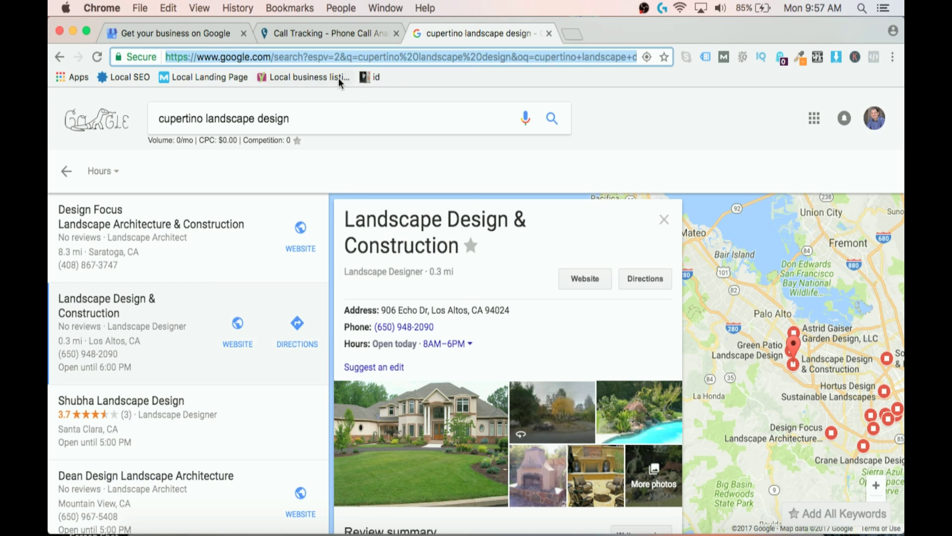
left_click(331, 118)
triple_click(154, 112)
type("moz local")
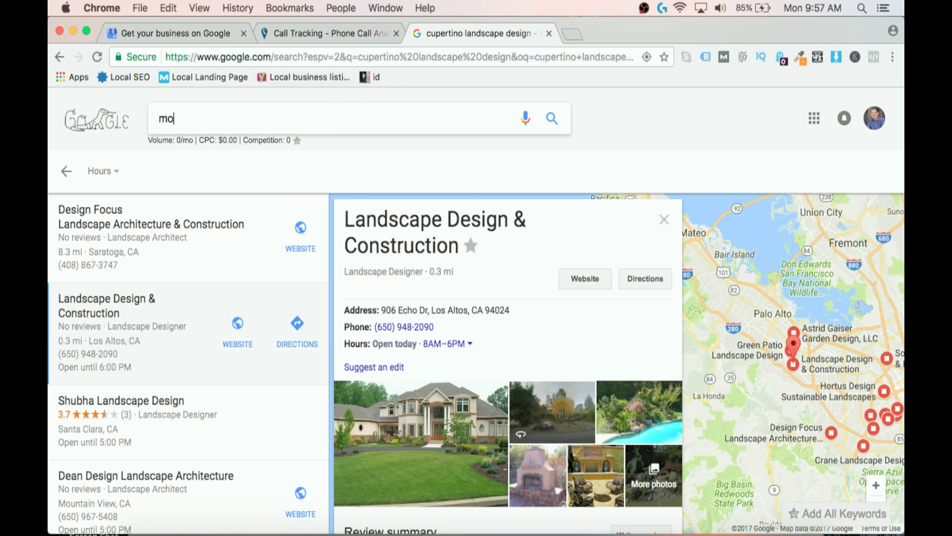
key("Return")
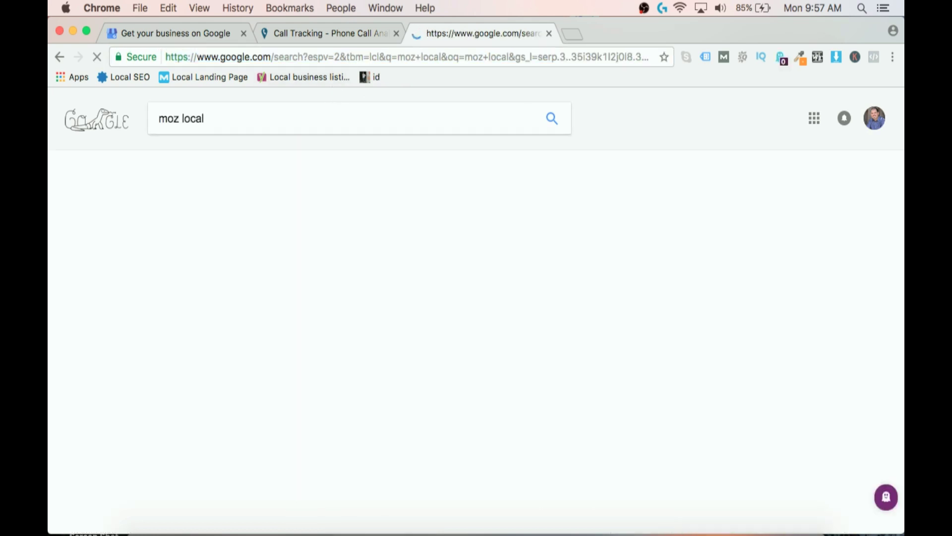
left_click(197, 206)
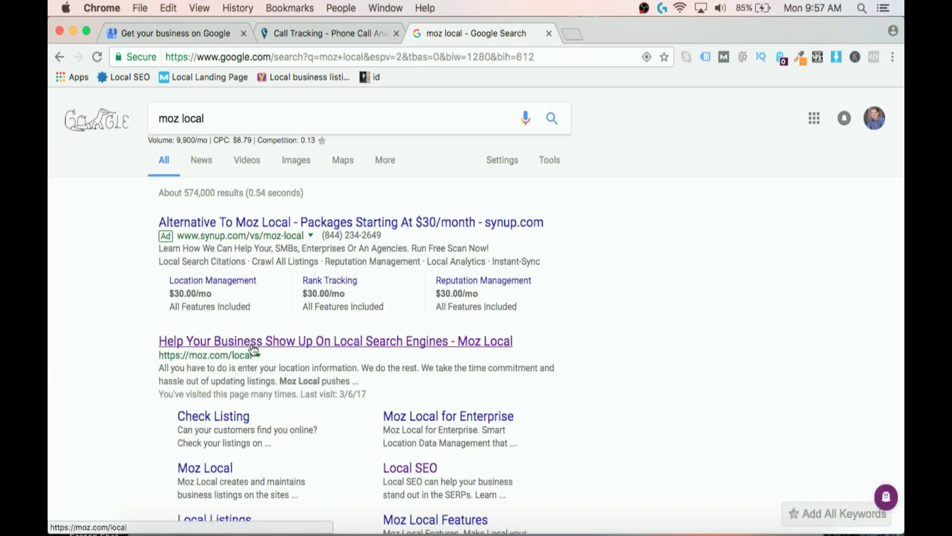
left_click(252, 347)
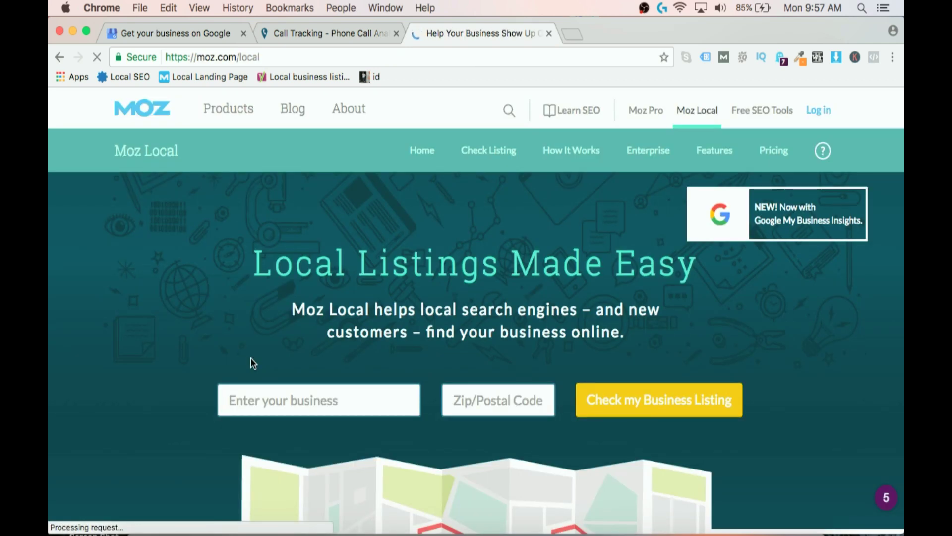
Check Moz Local business listings for 'landscaping' in zip code 95014 and browse the matches.
left_click(298, 399)
type("landscaping")
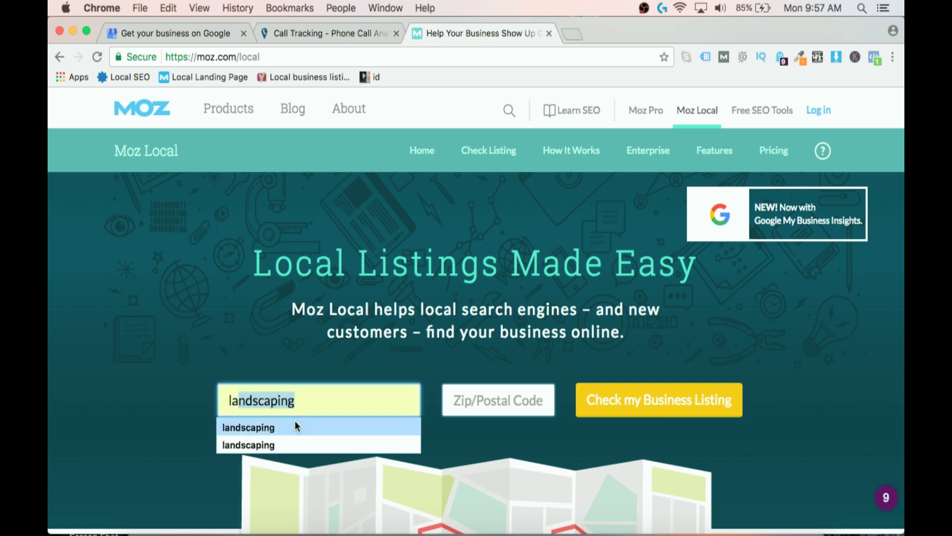
left_click(294, 425)
left_click(479, 400)
type("95-")
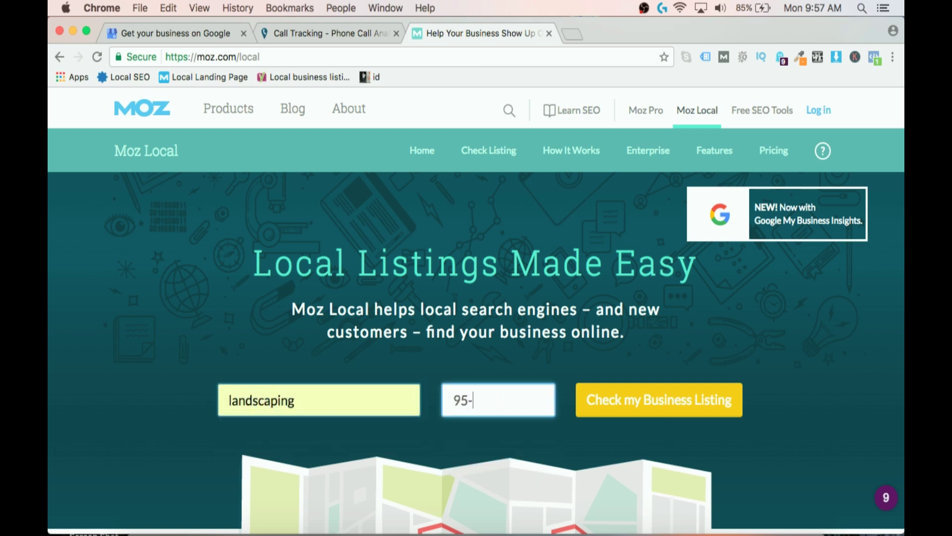
key("BackSpace")
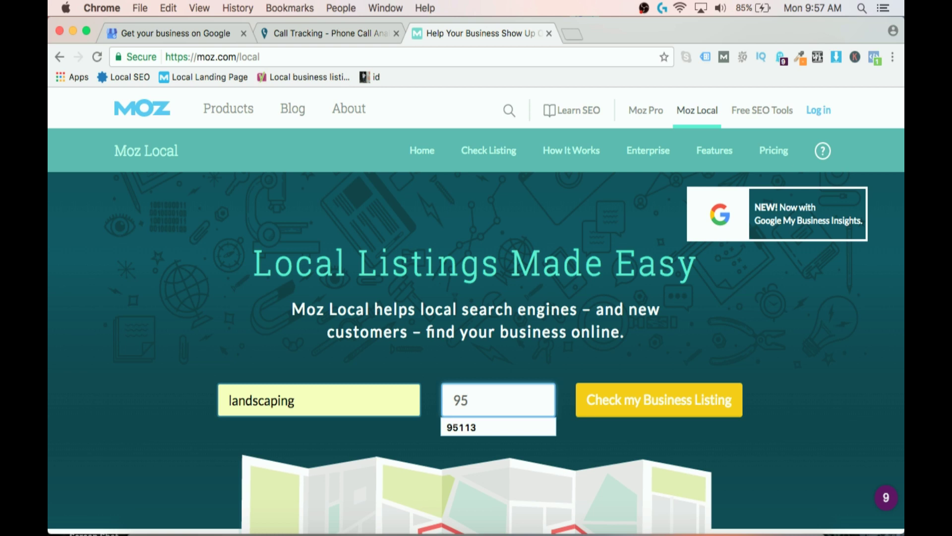
type("014")
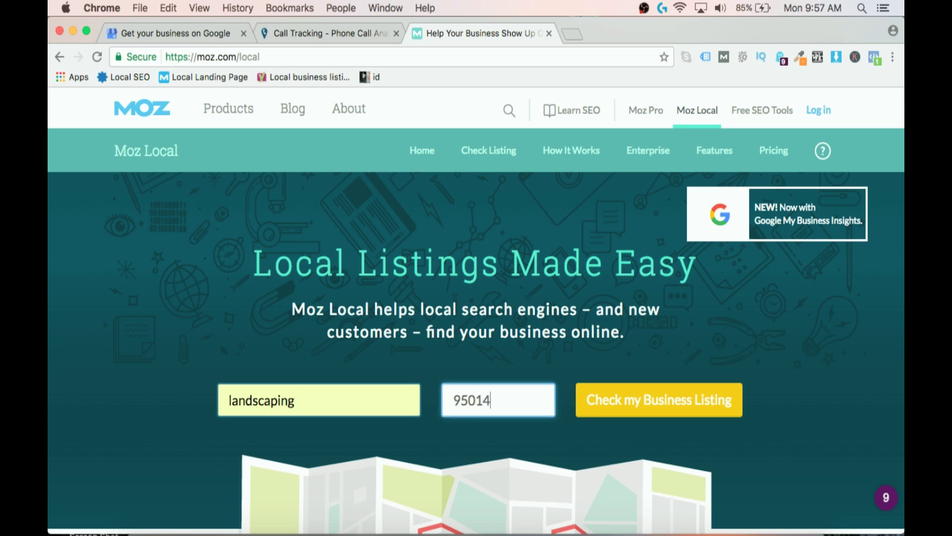
left_click(614, 408)
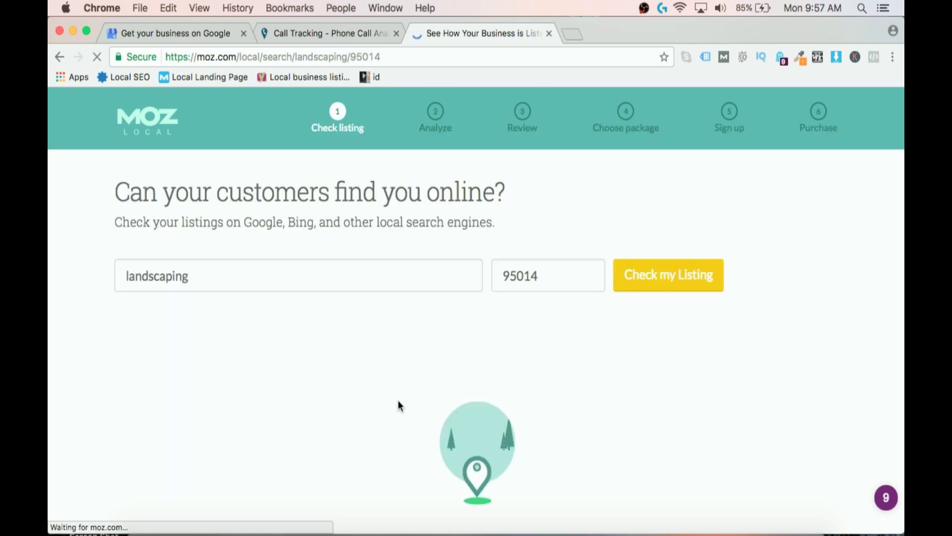
scroll(247, 379, "down", 2)
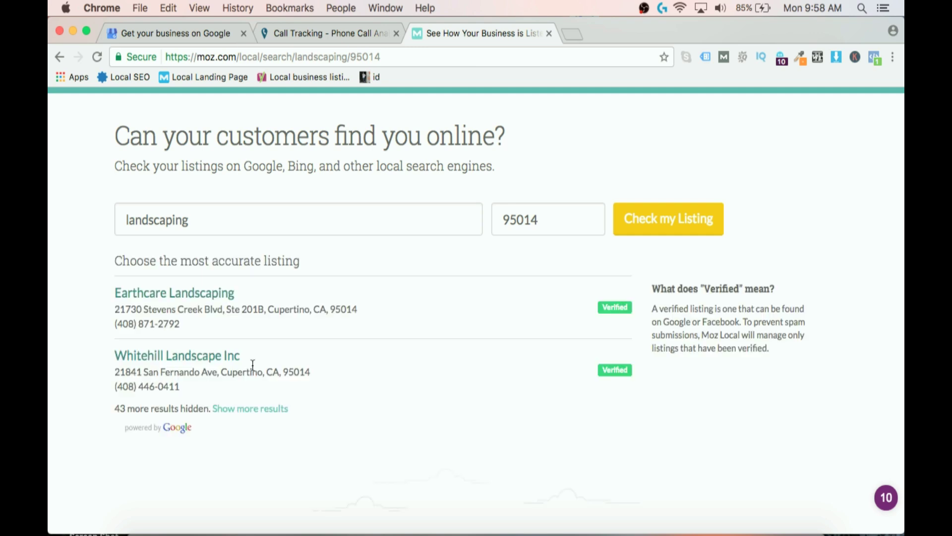
Open the Earthcare Landscaping listing report and review its 71% score.
left_click(223, 293)
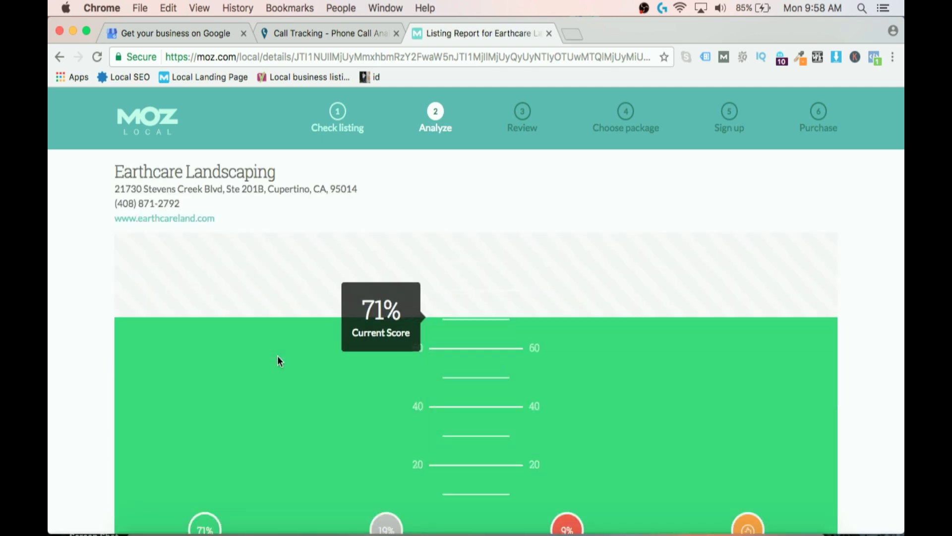
scroll(397, 332, "down", 6)
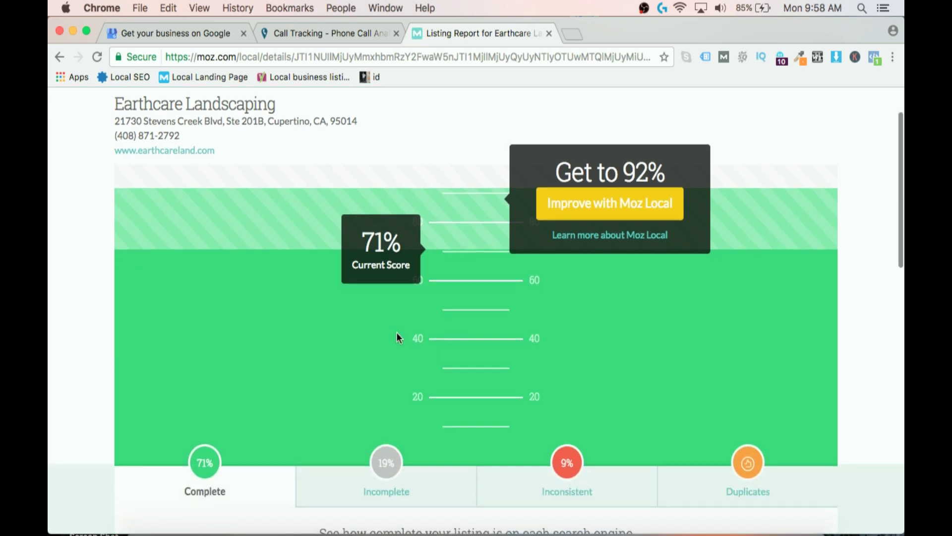
scroll(397, 332, "down", 5)
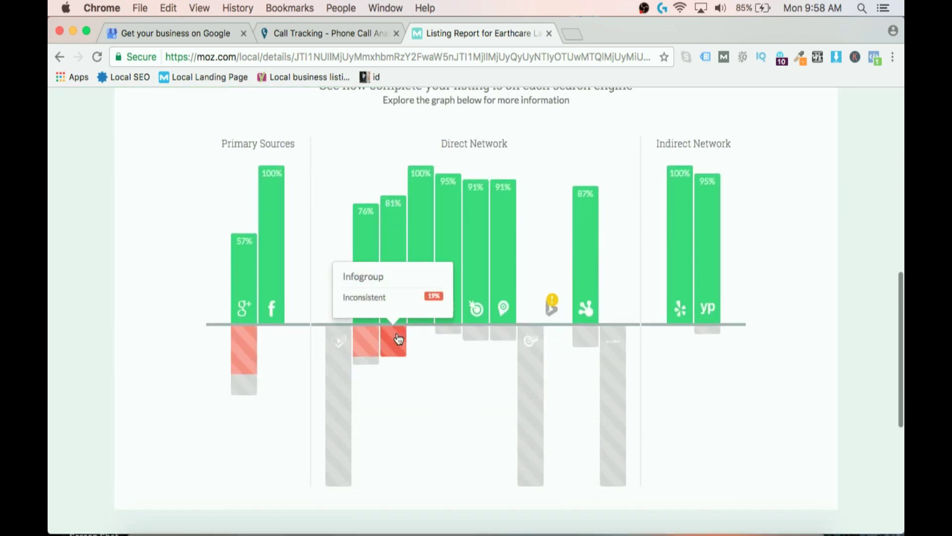
scroll(427, 379, "up", 7)
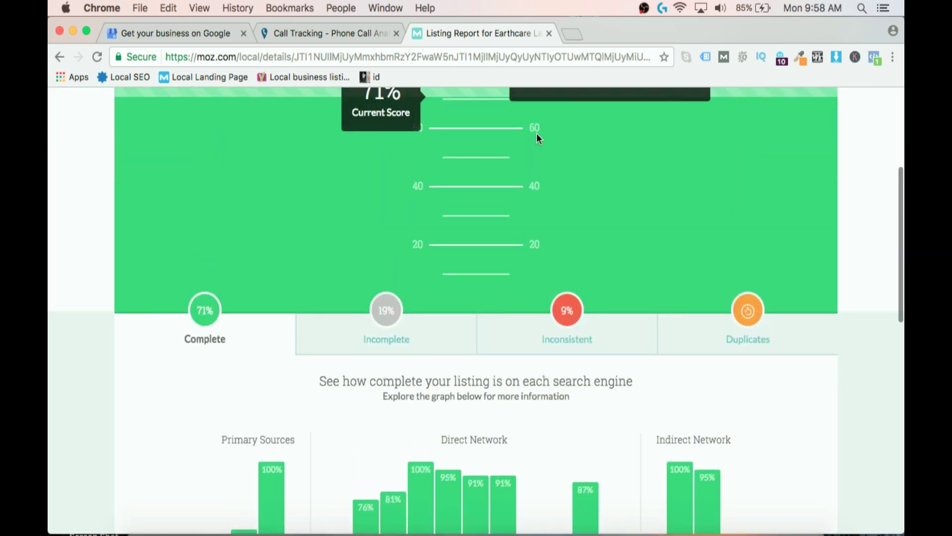
scroll(566, 231, "up", 3)
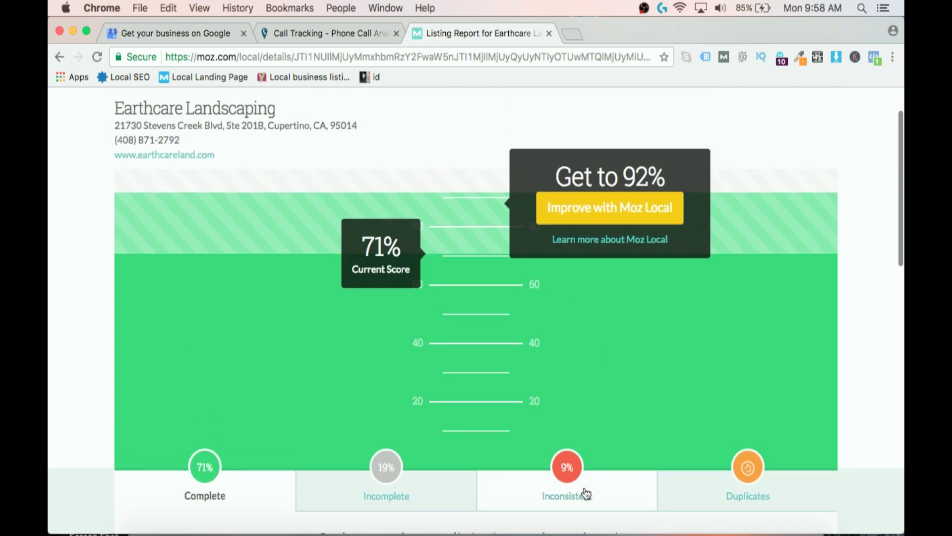
Show the Inconsistent breakdown of Earthcare's listings across 3 engines.
left_click(583, 495)
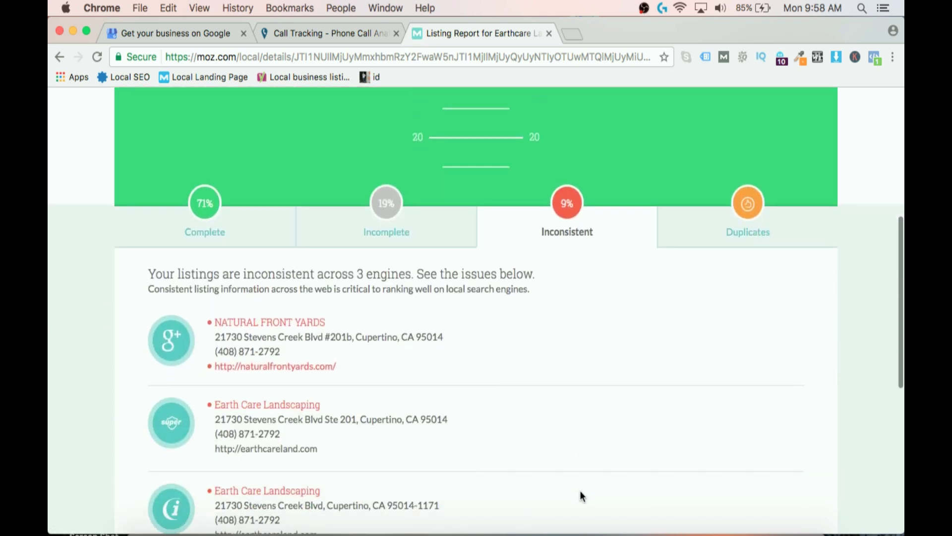
scroll(573, 415, "down", 1)
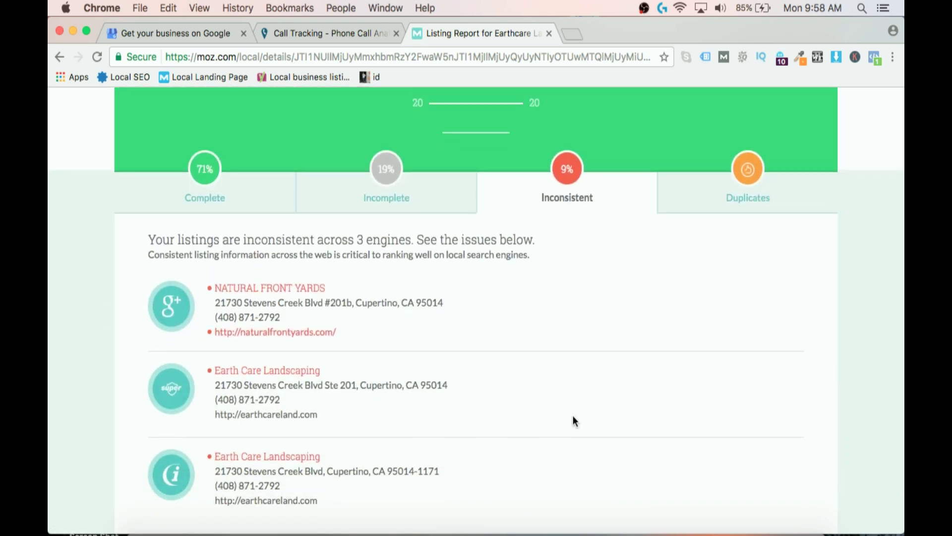
scroll(573, 415, "up", 1)
scroll(573, 415, "up", 5)
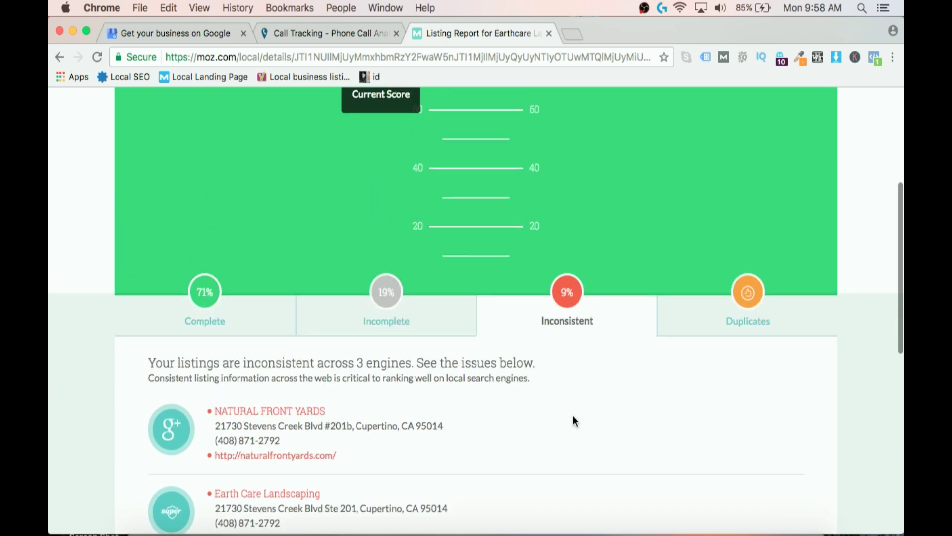
scroll(573, 416, "down", 9)
scroll(572, 421, "up", 5)
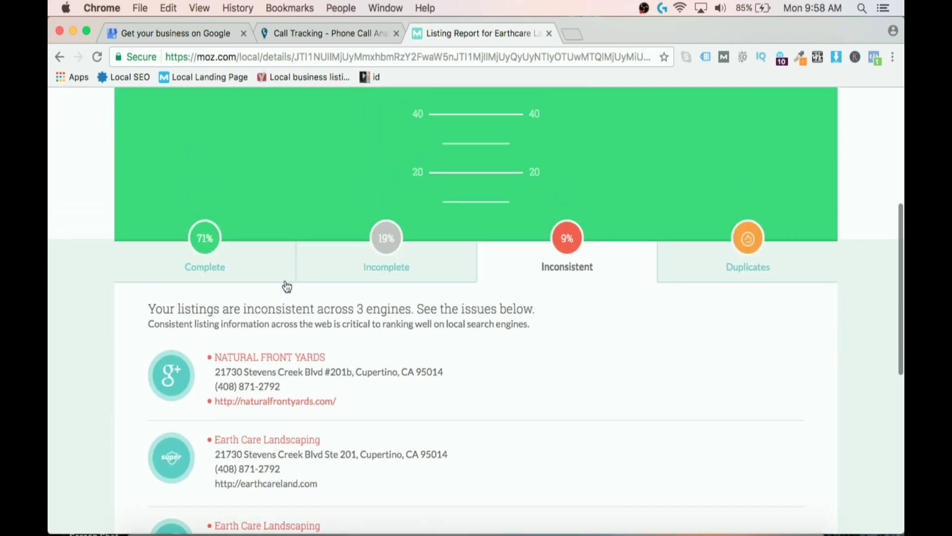
Display Earthcare's per-engine completeness chart, from 57% on Google+ to 100% on Facebook.
left_click(260, 274)
scroll(395, 297, "down", 5)
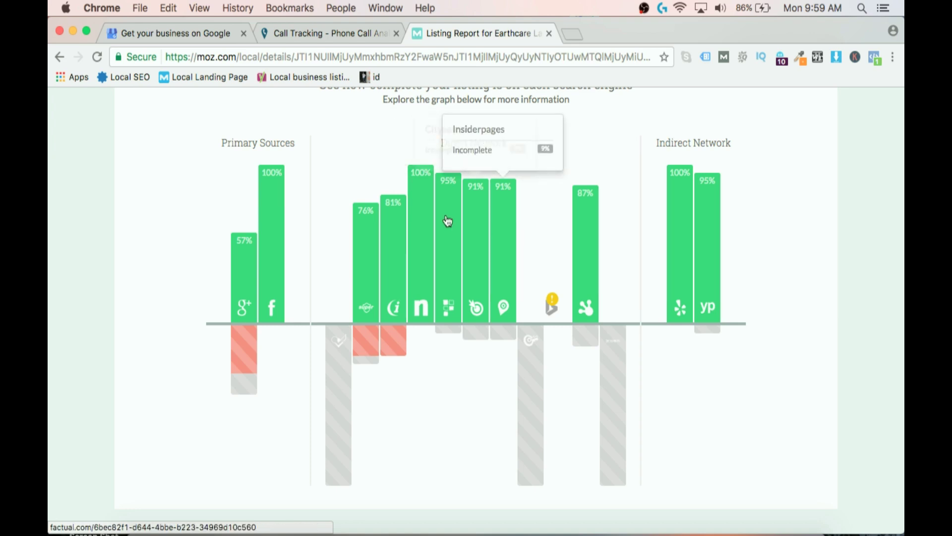
left_click(193, 35)
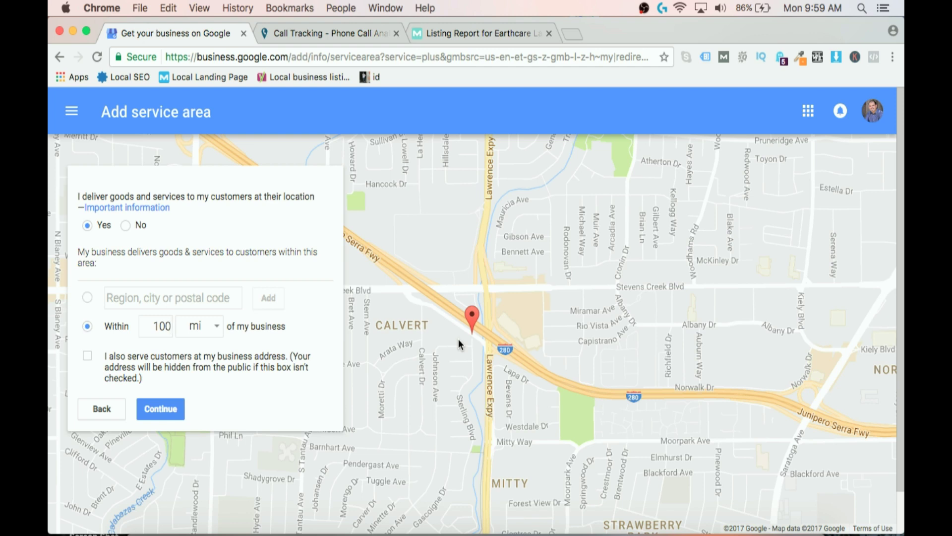
left_click(518, 34)
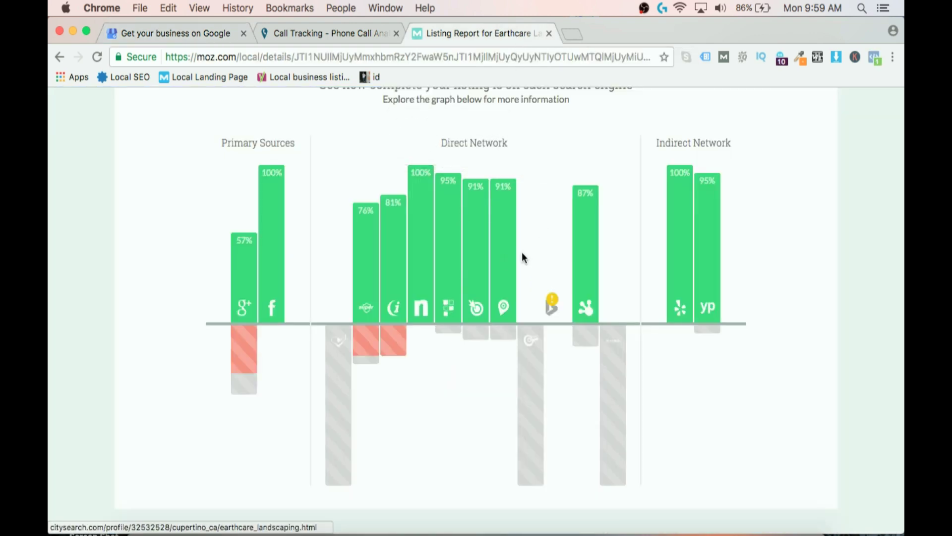
Inspect the YP and Bing completeness bars, then return to the Google My Business service area page.
right_click(552, 237)
left_click(516, 233)
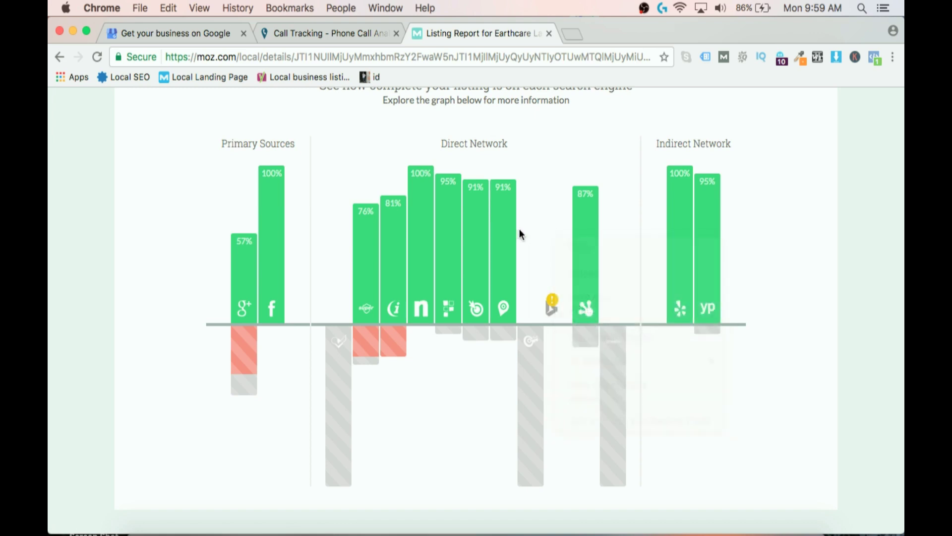
scroll(604, 239, "up", 5)
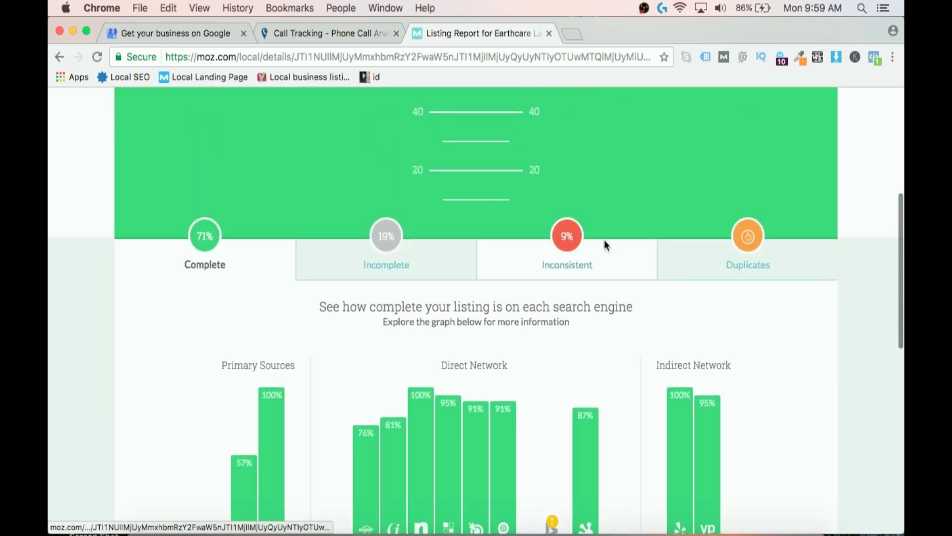
scroll(604, 240, "up", 4)
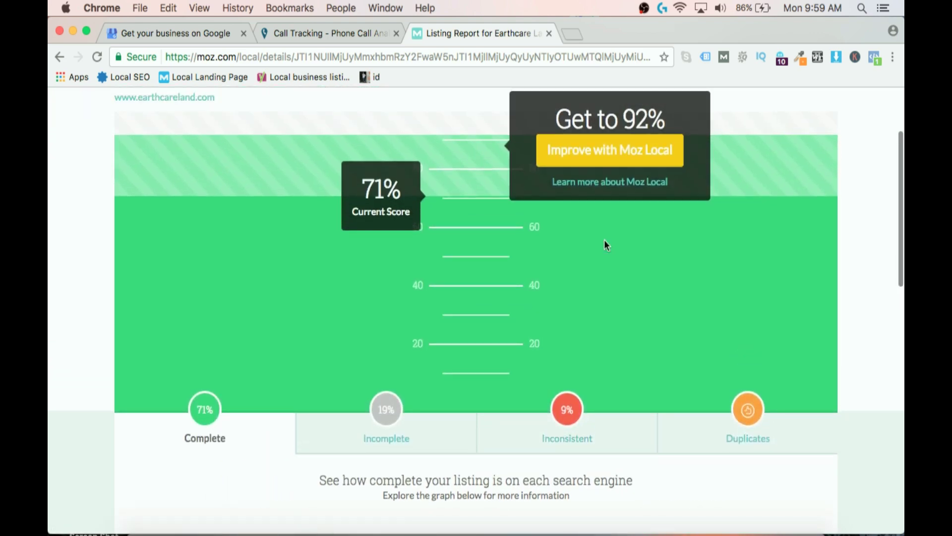
scroll(604, 240, "down", 5)
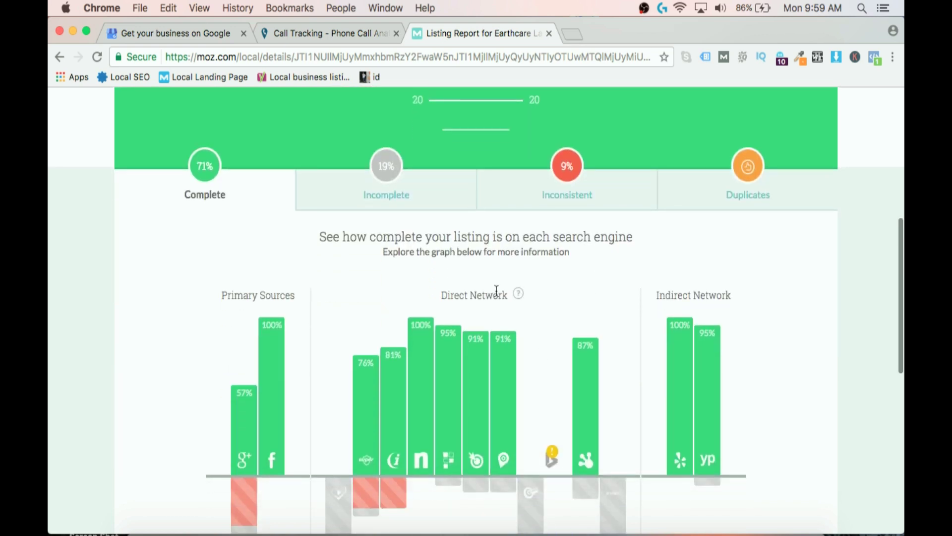
mouse_move(701, 441)
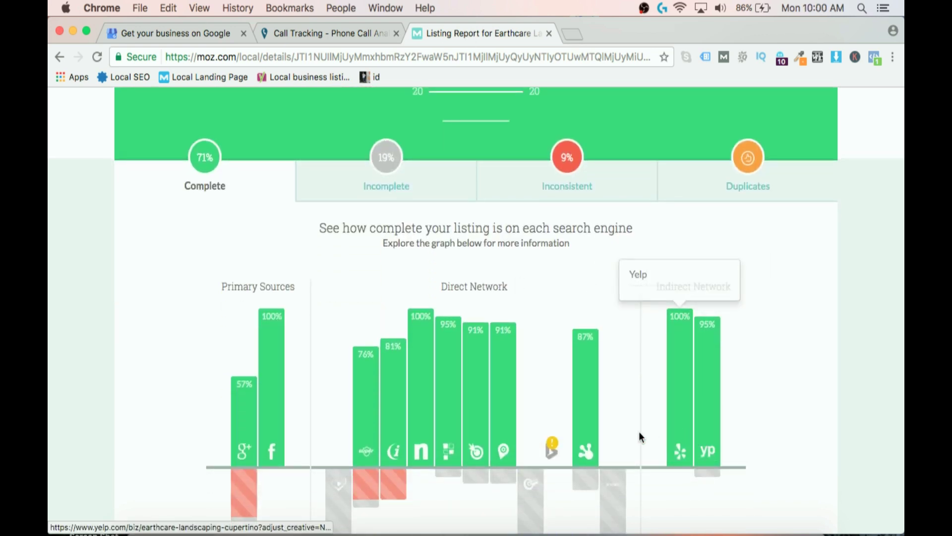
mouse_move(547, 446)
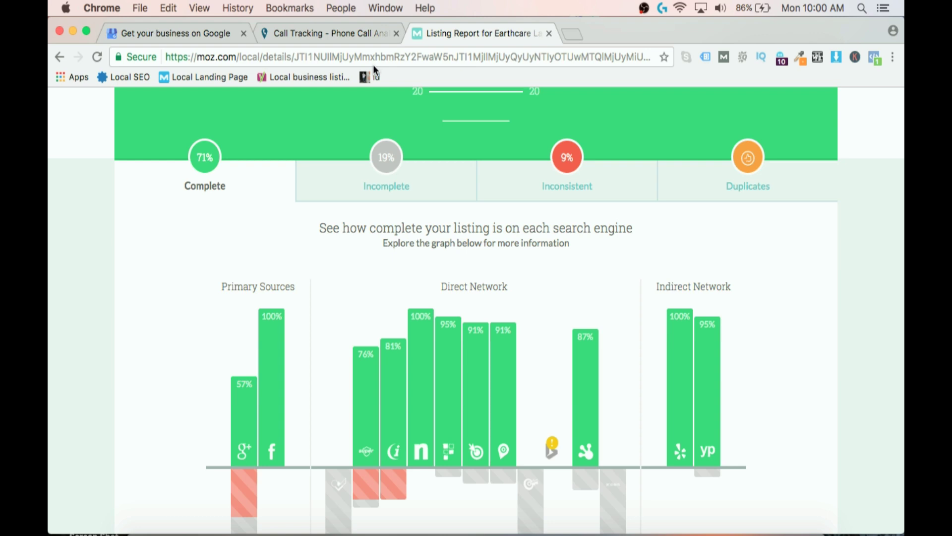
left_click(217, 35)
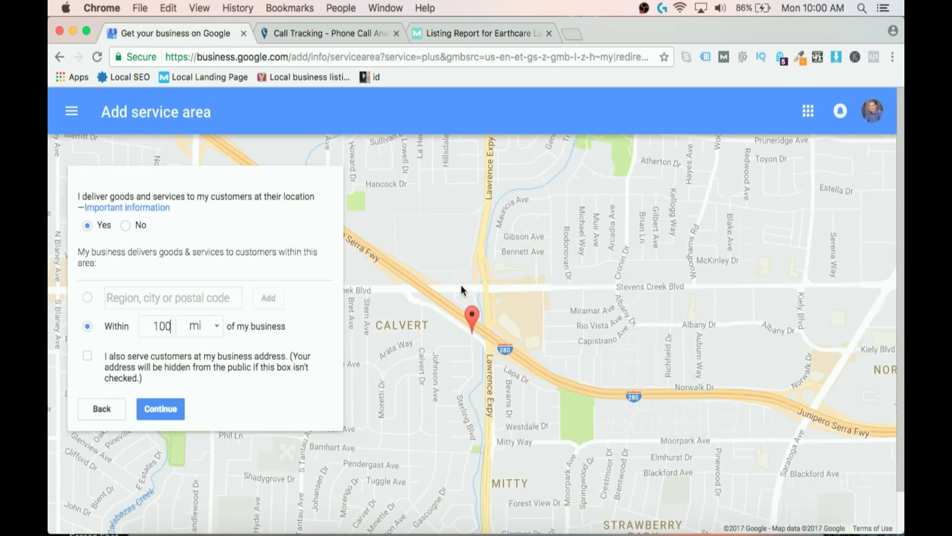